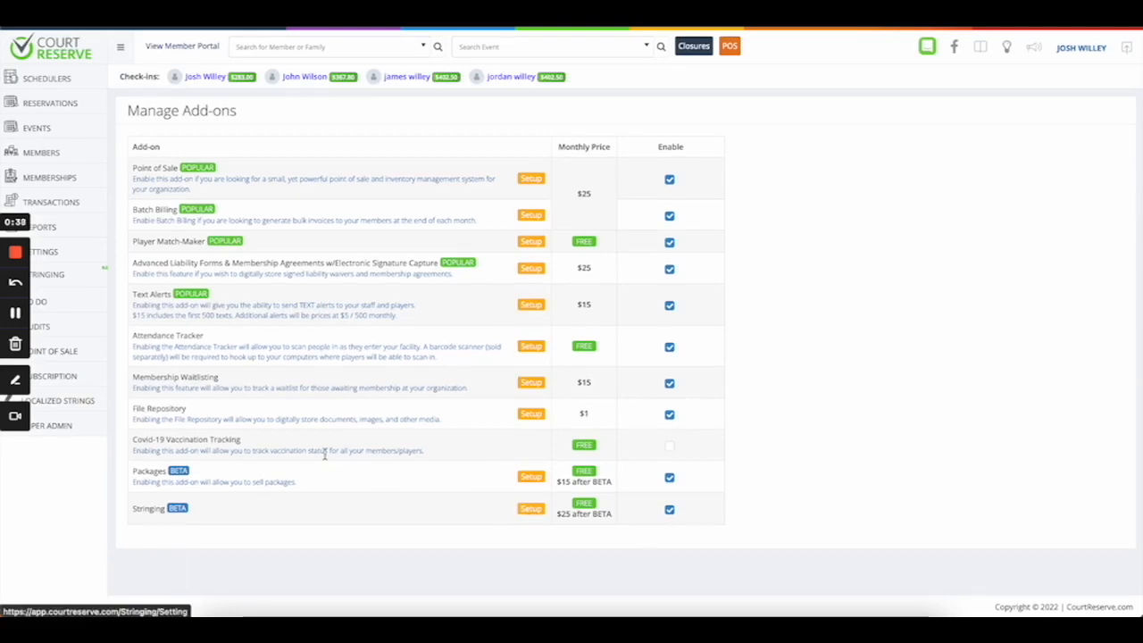
# Step: Open the Stringing add-on setup page and look over its General Settings
pyautogui.click(22, 27)
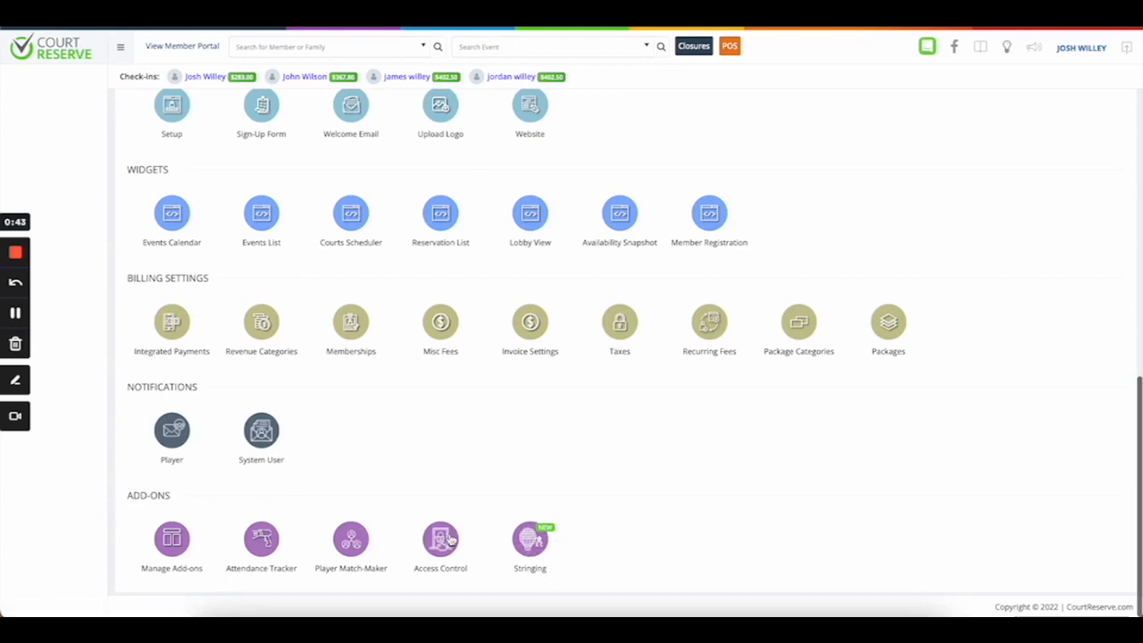
pyautogui.click(530, 538)
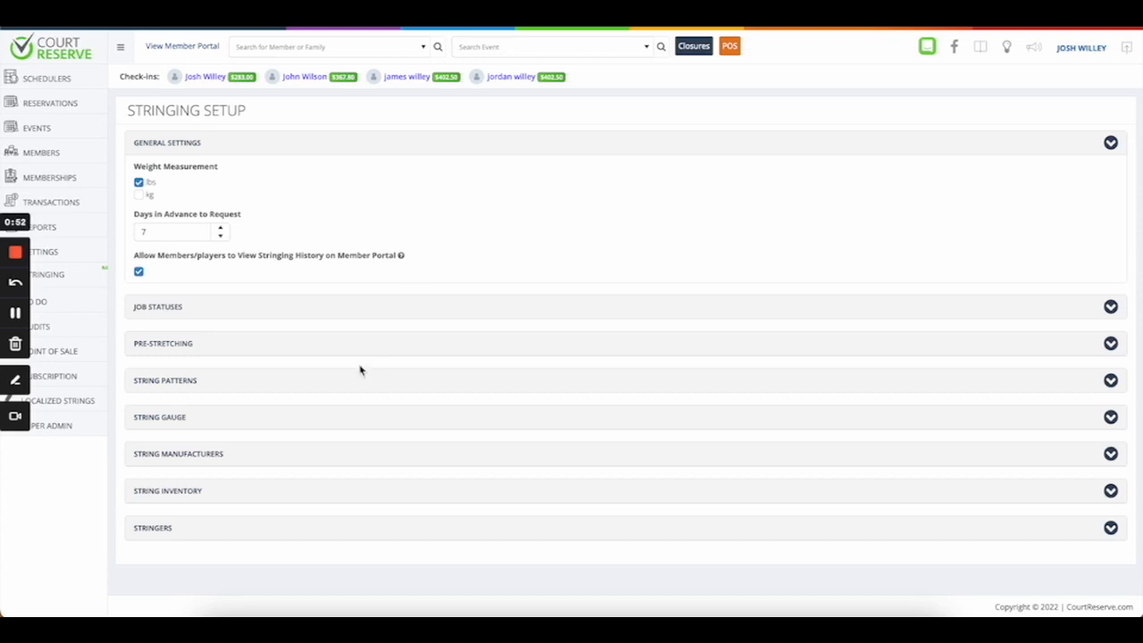
pyautogui.click(179, 153)
# Step: View the account's Stringing Jobs list in the member portal, then return to the Stringing Setup page
pyautogui.click(182, 46)
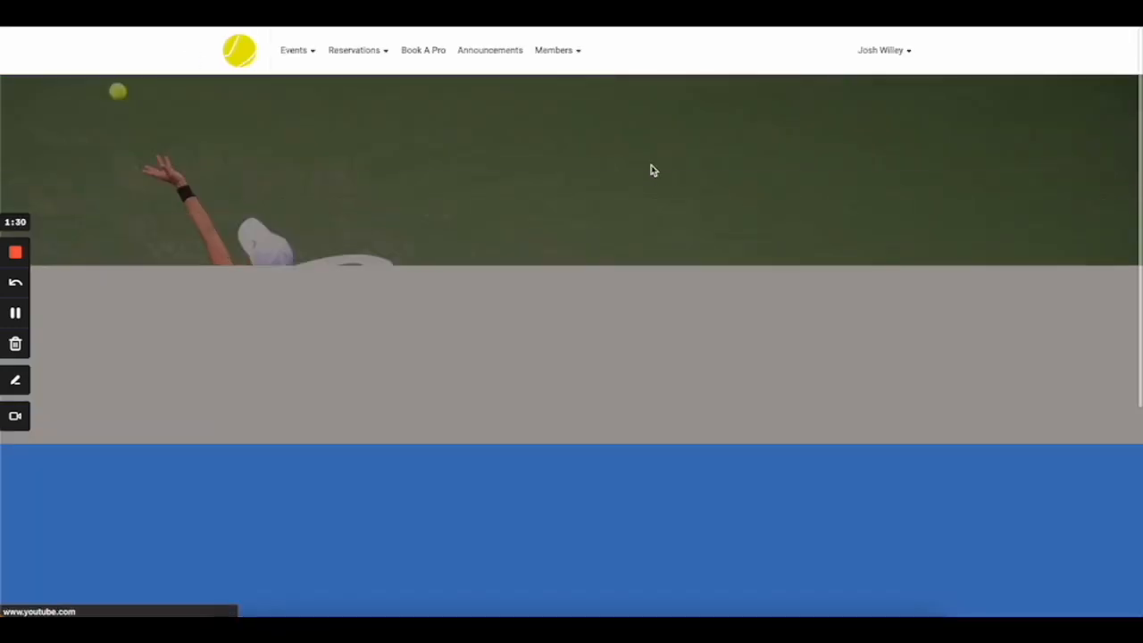
pyautogui.click(879, 51)
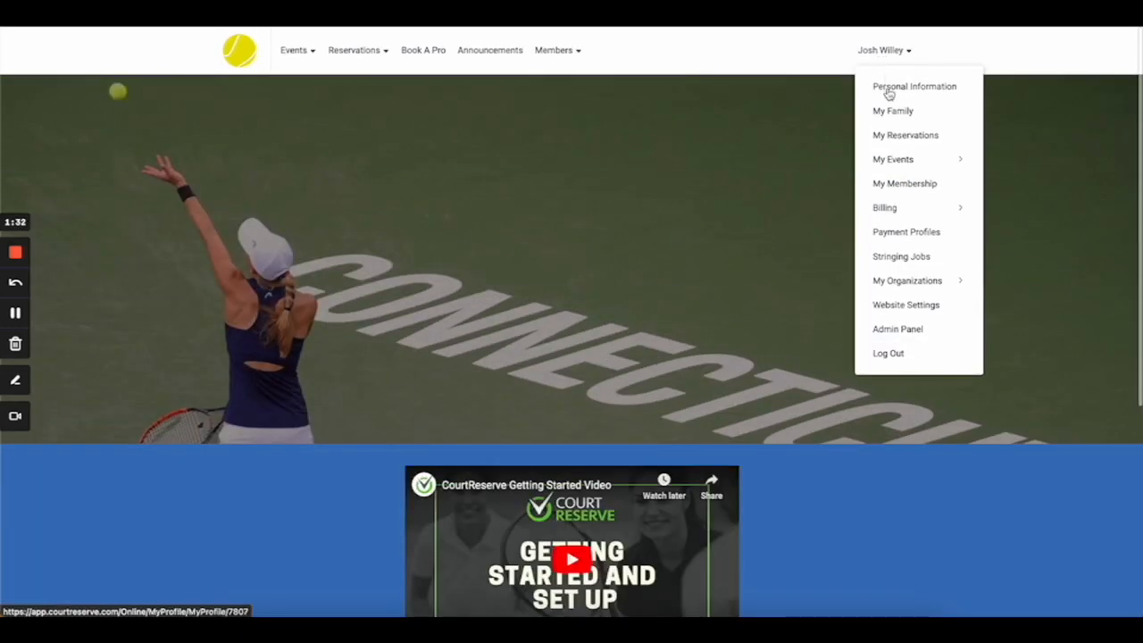
pyautogui.click(907, 258)
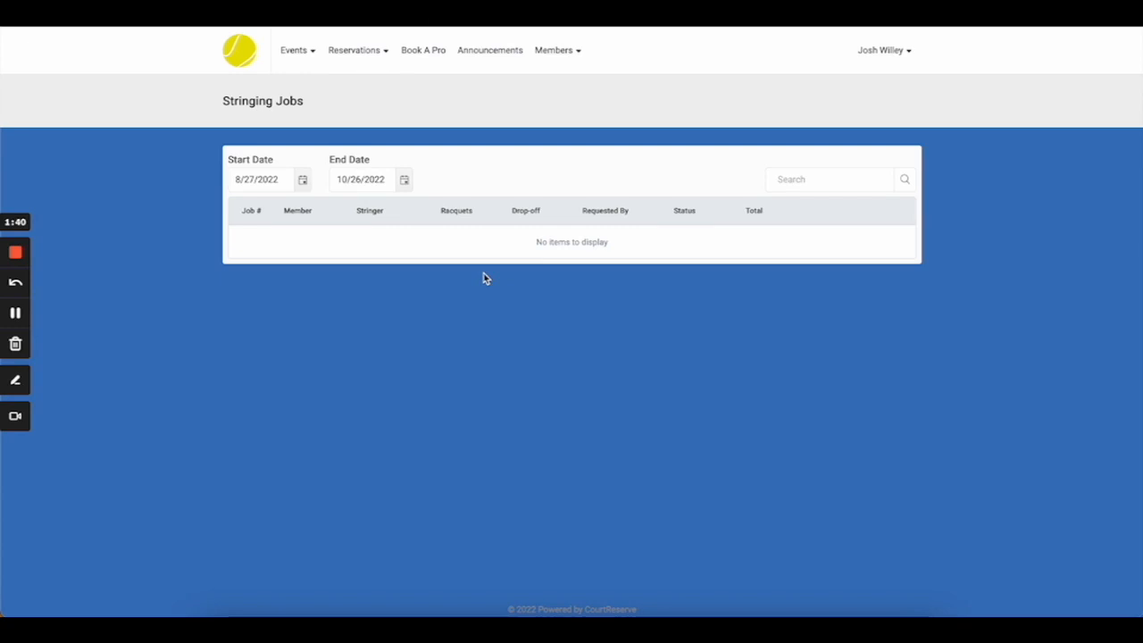
pyautogui.click(16, 313)
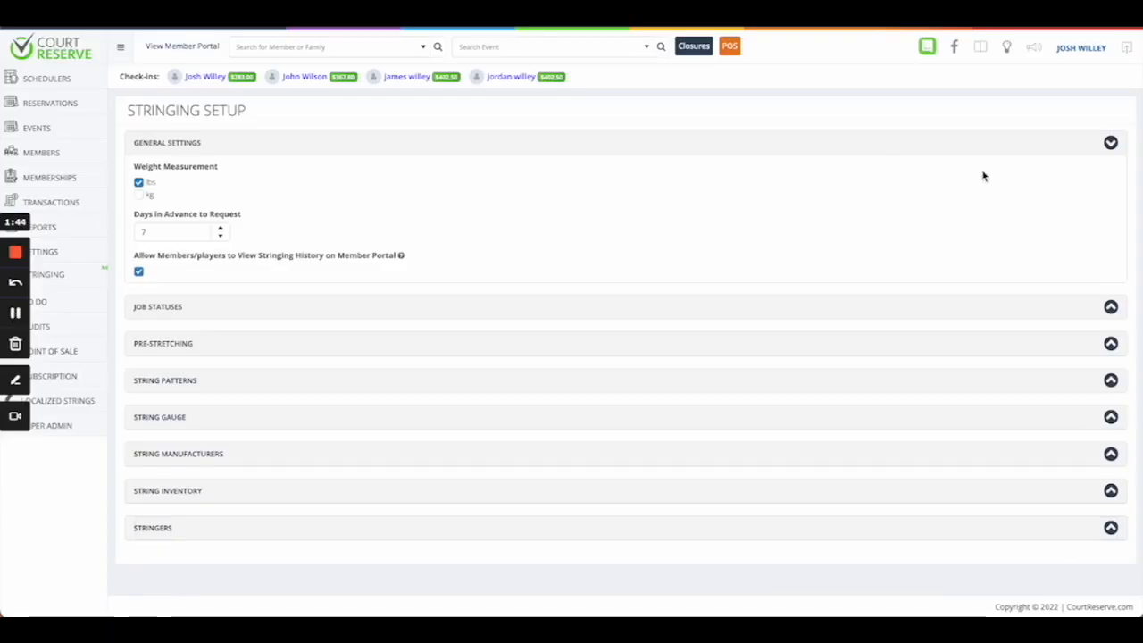
# Step: Examine the job statuses and how the PICKED-UP status is made inactive, without saving any change
pyautogui.click(1111, 143)
pyautogui.click(1111, 178)
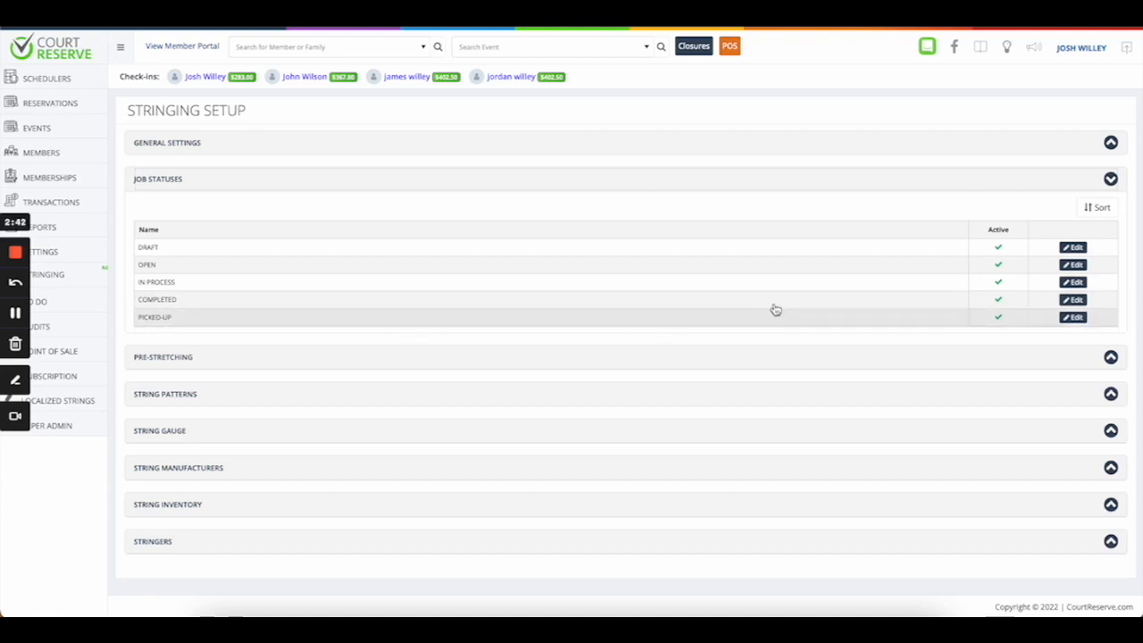
pyautogui.click(1068, 317)
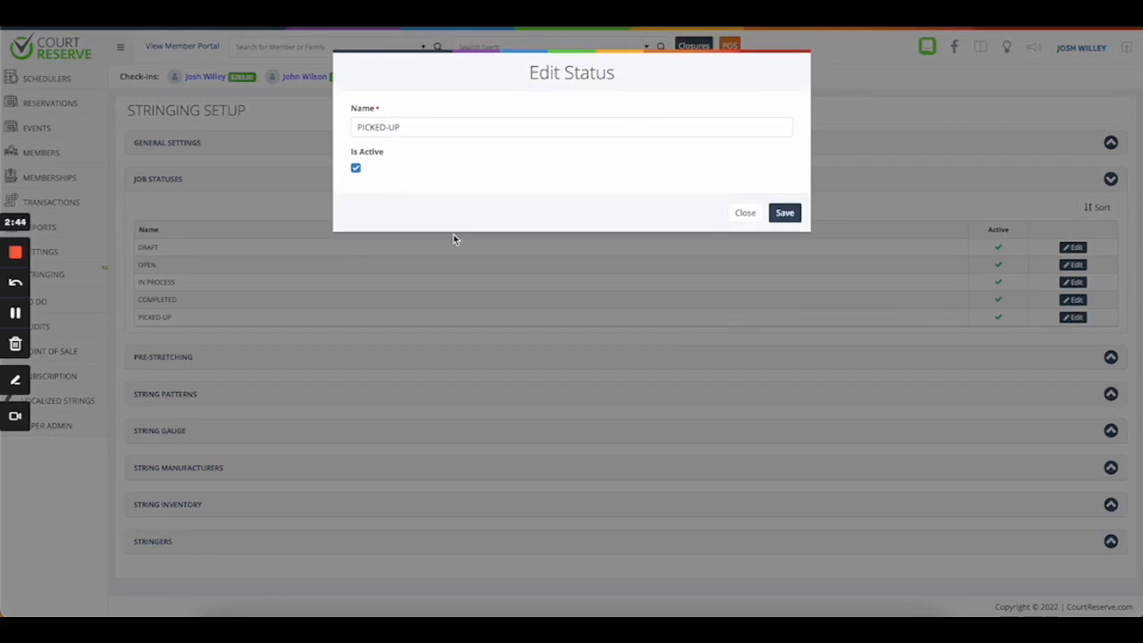
pyautogui.click(356, 169)
pyautogui.click(357, 169)
pyautogui.click(738, 218)
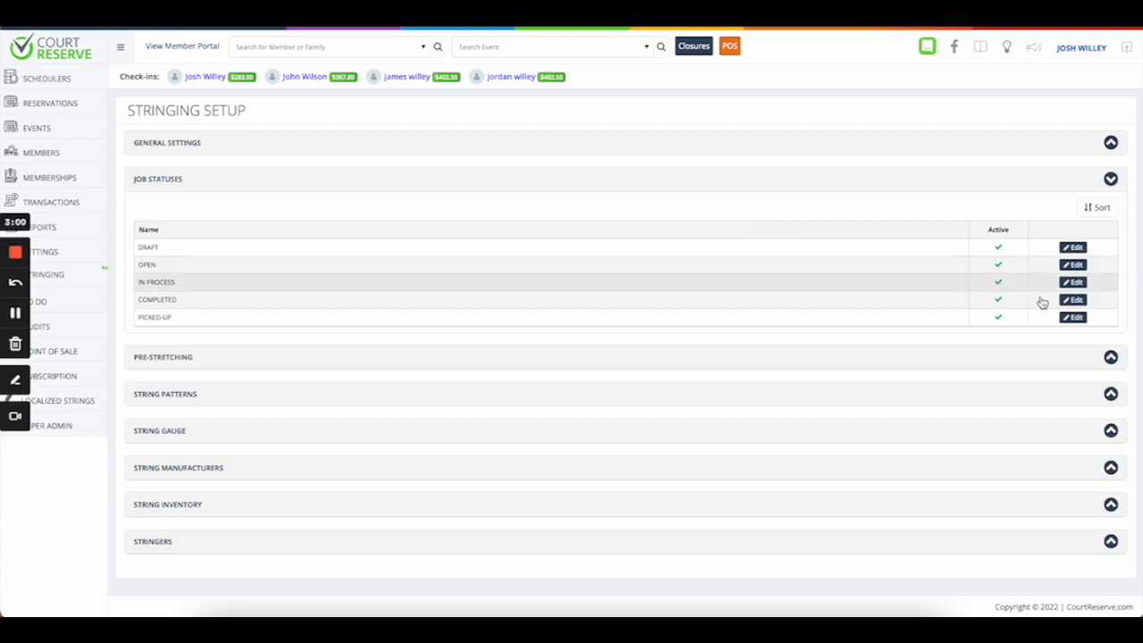
pyautogui.click(1072, 317)
pyautogui.click(357, 166)
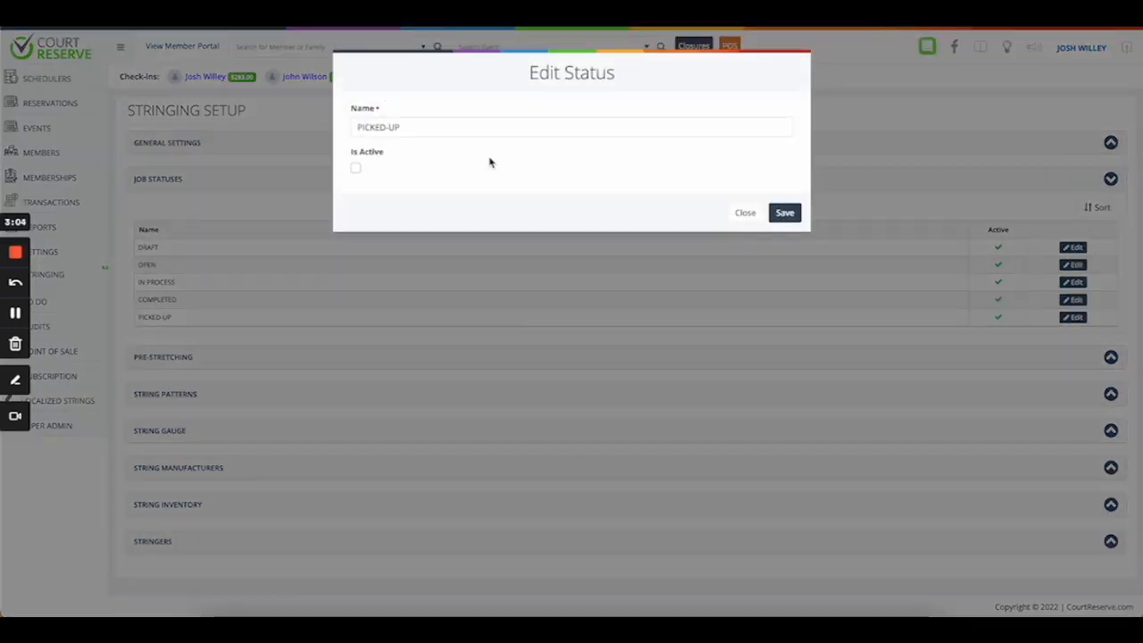
pyautogui.click(356, 168)
pyautogui.click(743, 213)
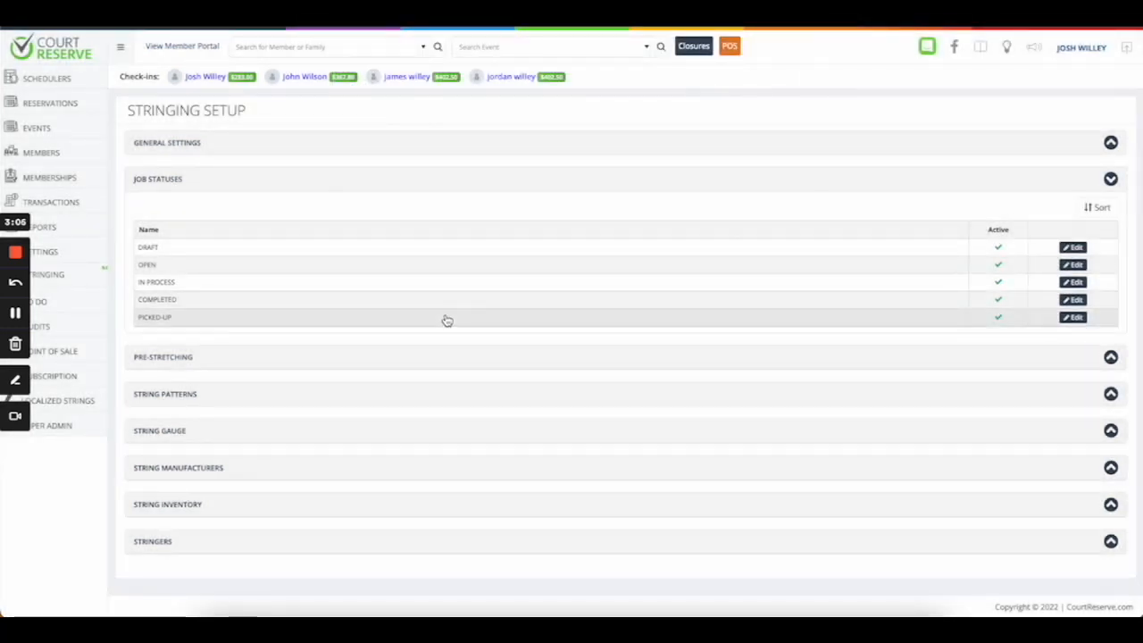
# Step: Enable pre-stretching in the stringing setup
pyautogui.click(1111, 180)
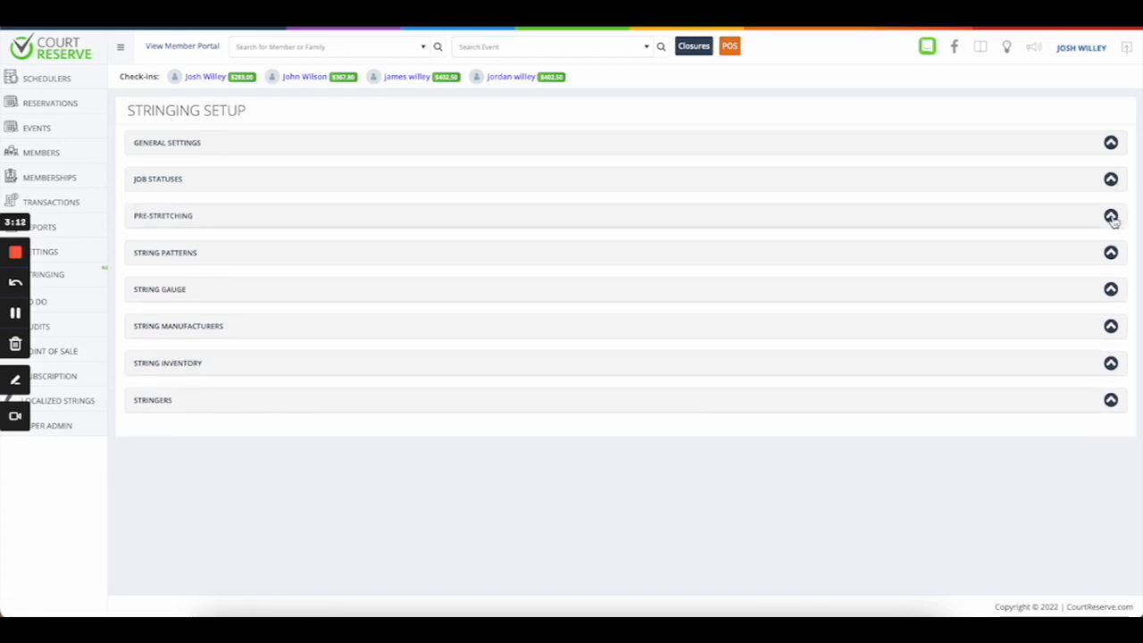
pyautogui.click(1111, 217)
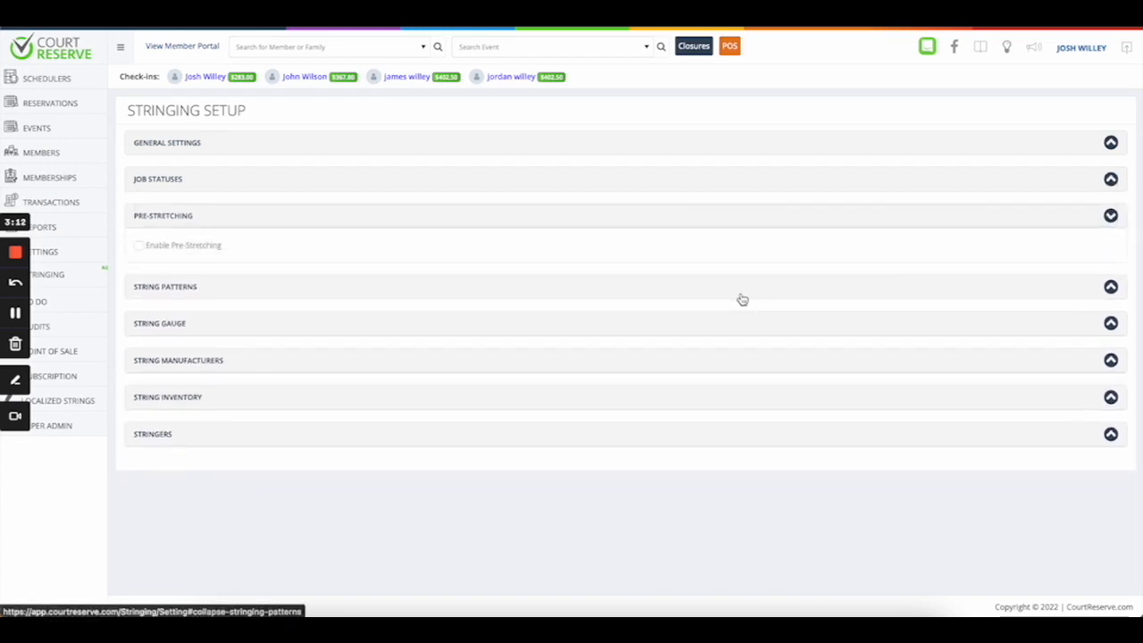
pyautogui.click(139, 247)
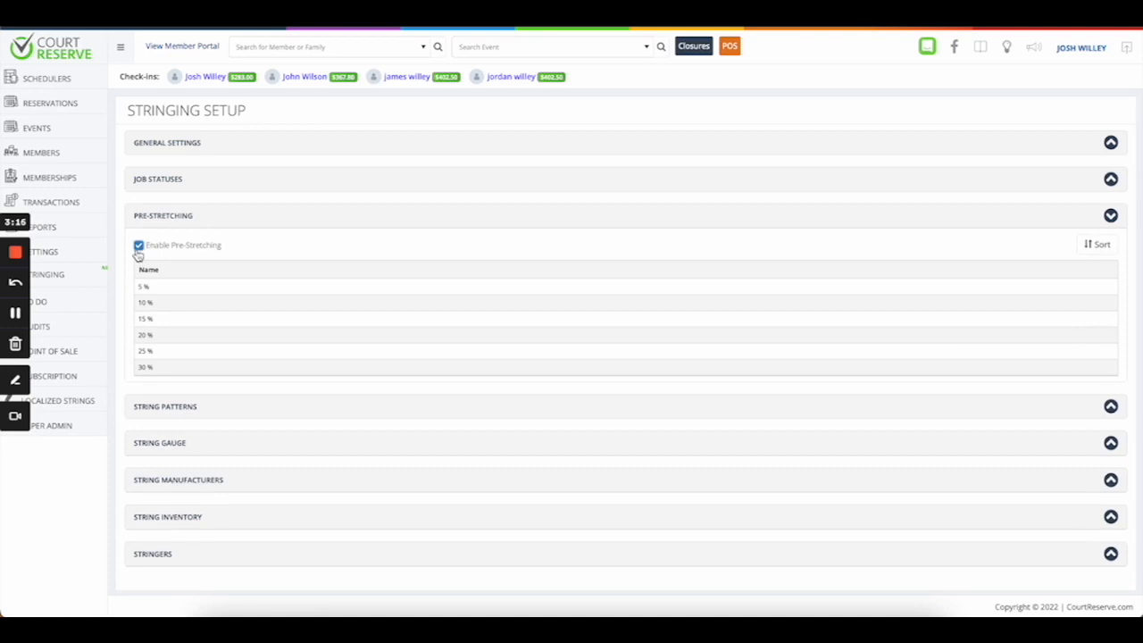
pyautogui.click(138, 246)
pyautogui.click(138, 247)
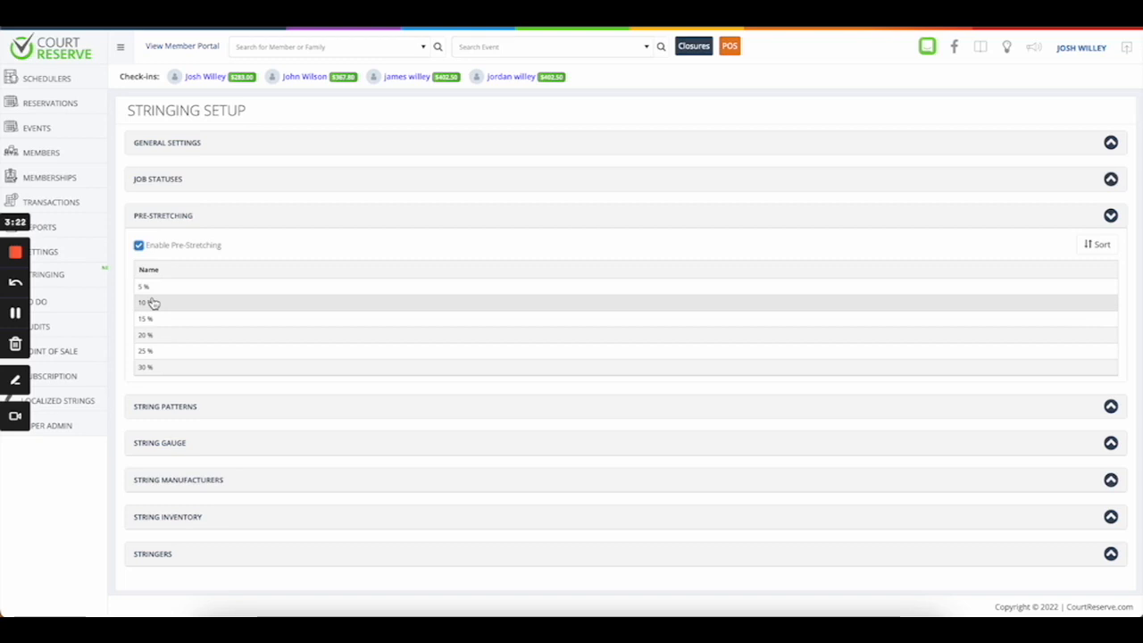
# Step: Examine the string patterns, the edit form of the 16 x 18 pattern and the blank form for creating a pattern
pyautogui.click(1109, 215)
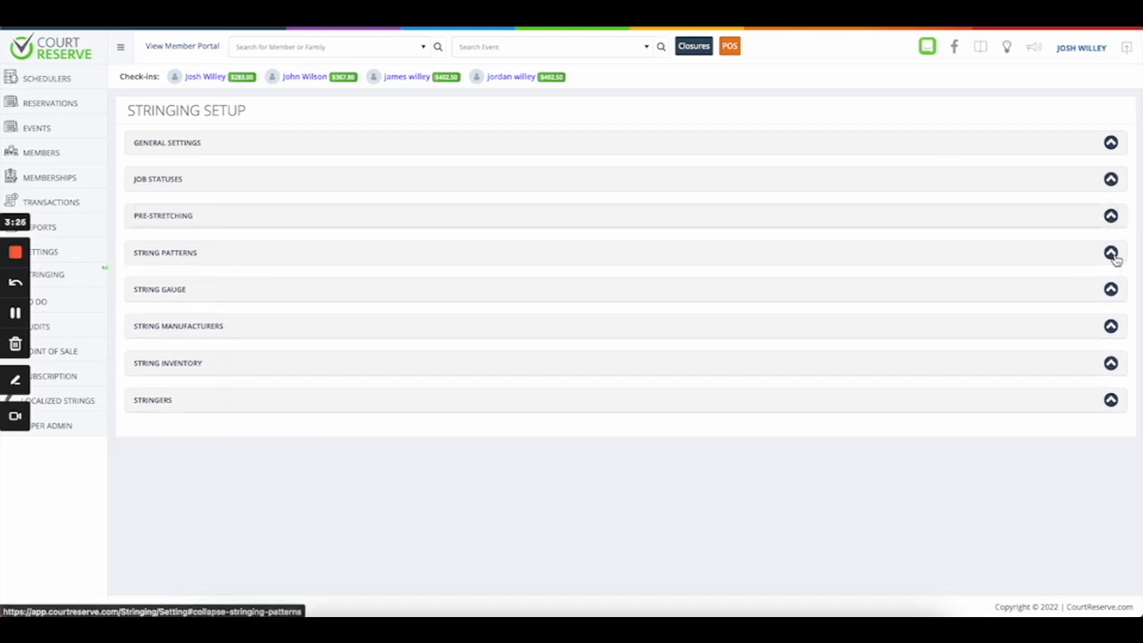
pyautogui.click(1111, 254)
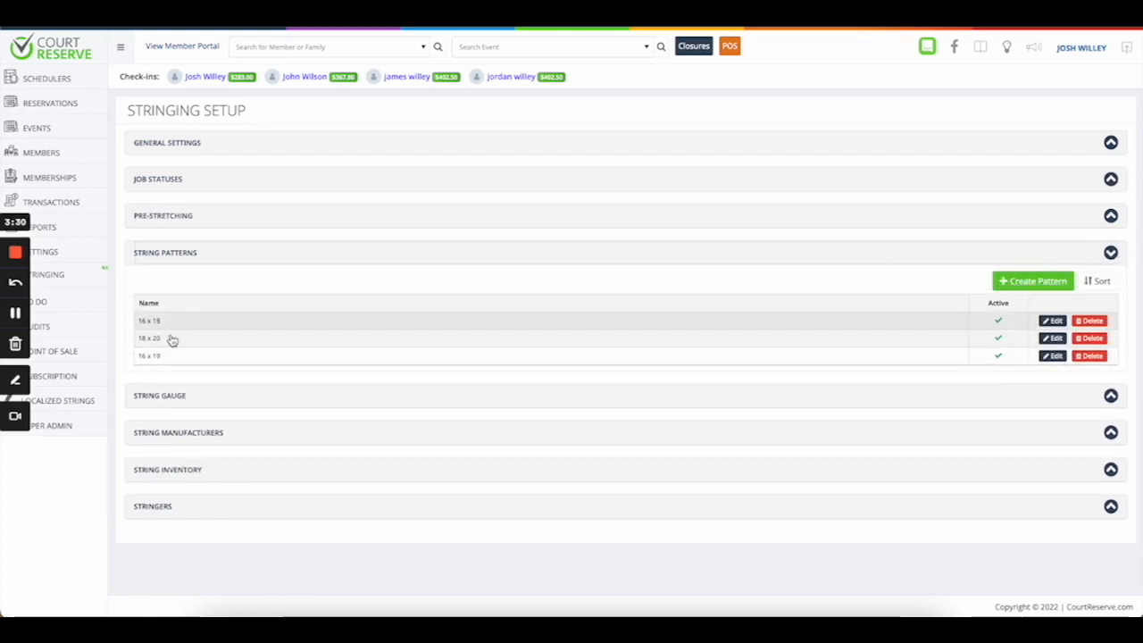
pyautogui.click(1052, 320)
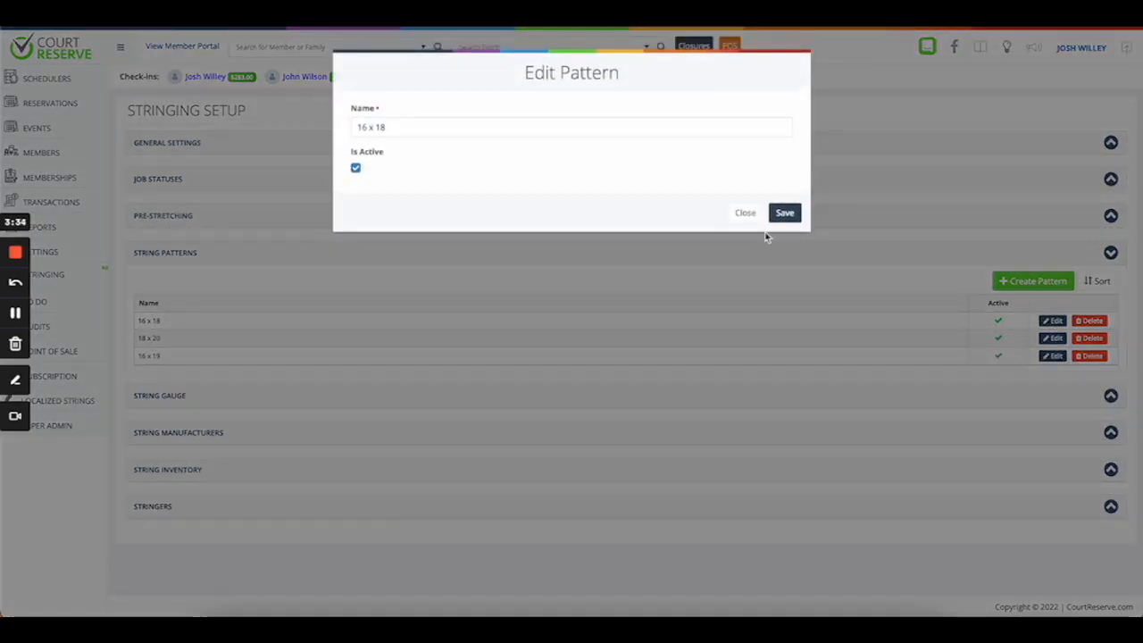
pyautogui.click(745, 214)
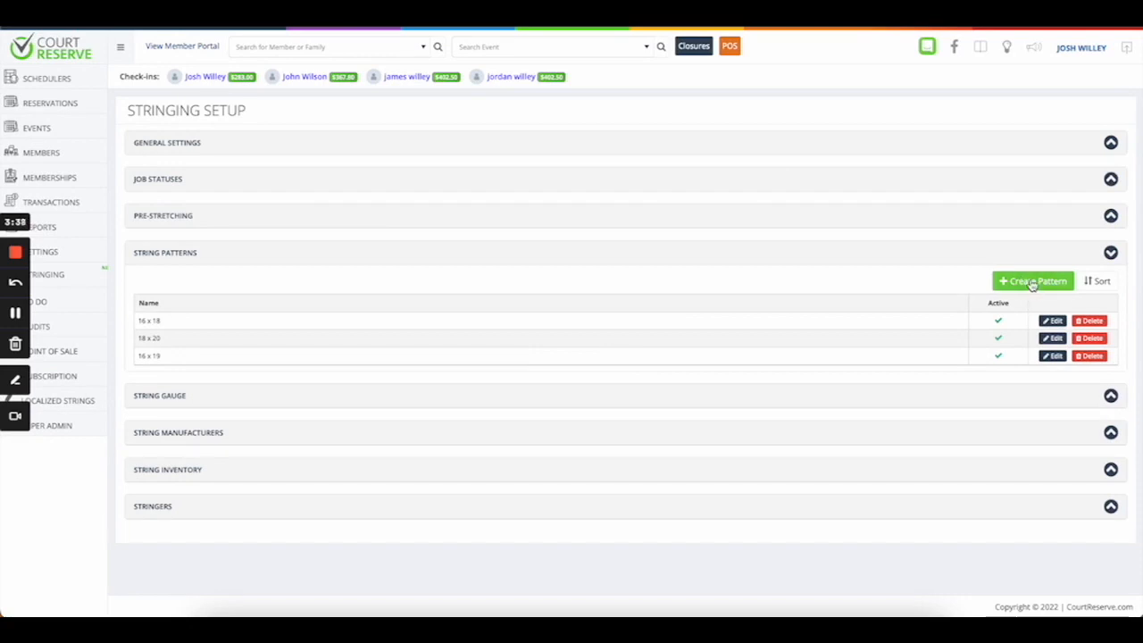
pyautogui.click(1033, 282)
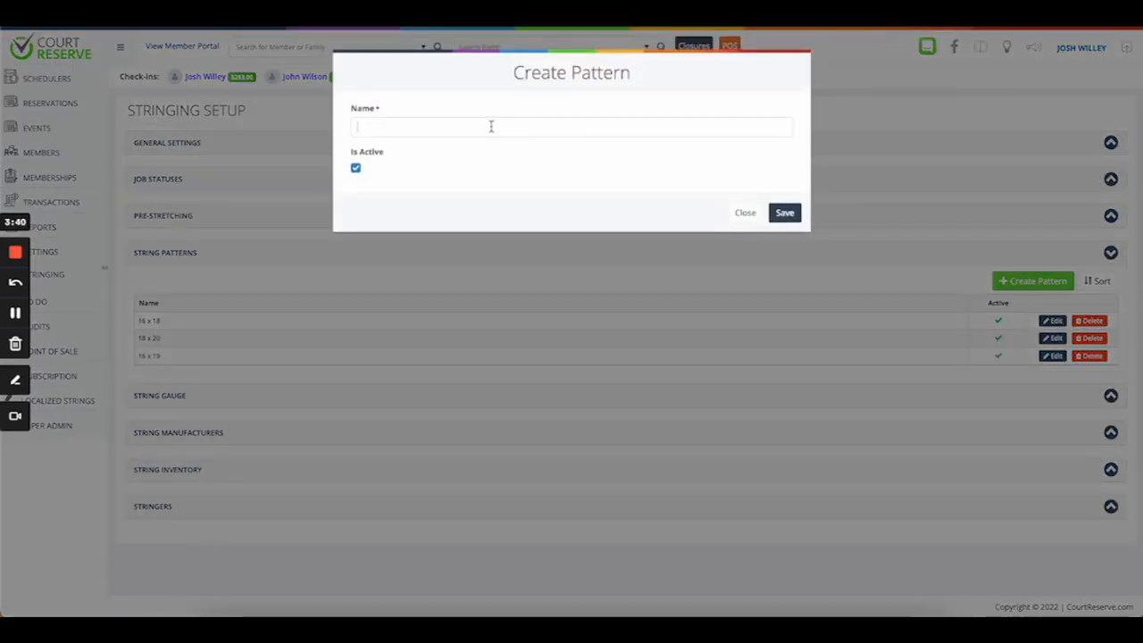
pyautogui.click(744, 212)
# Step: Look over the String Gauge settings and the list of gauges
pyautogui.click(1112, 254)
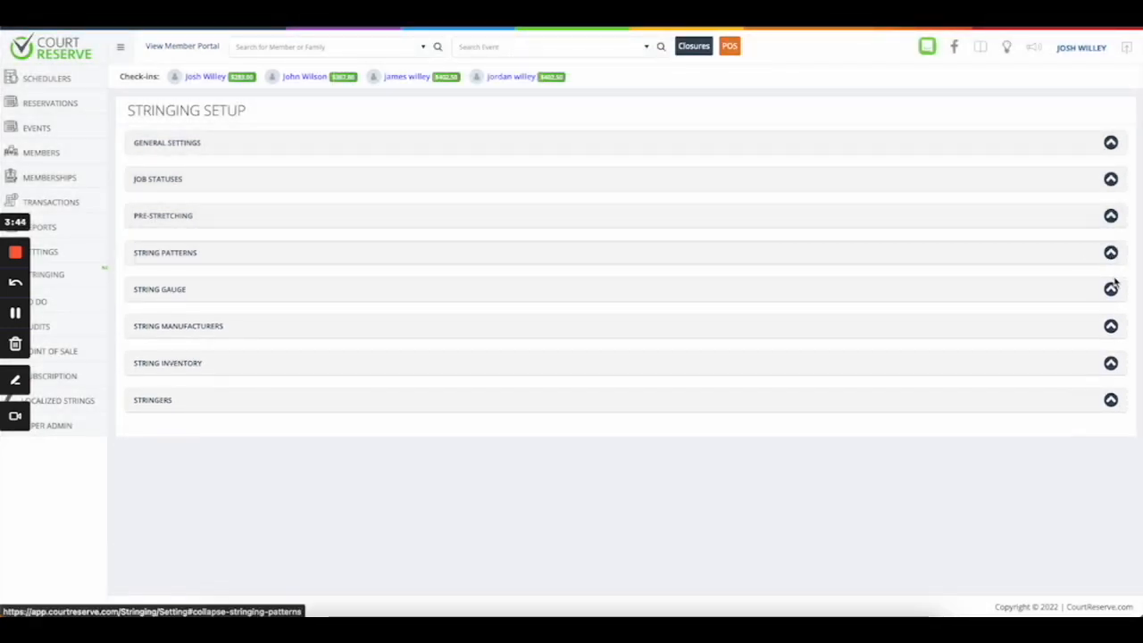
pyautogui.click(1112, 288)
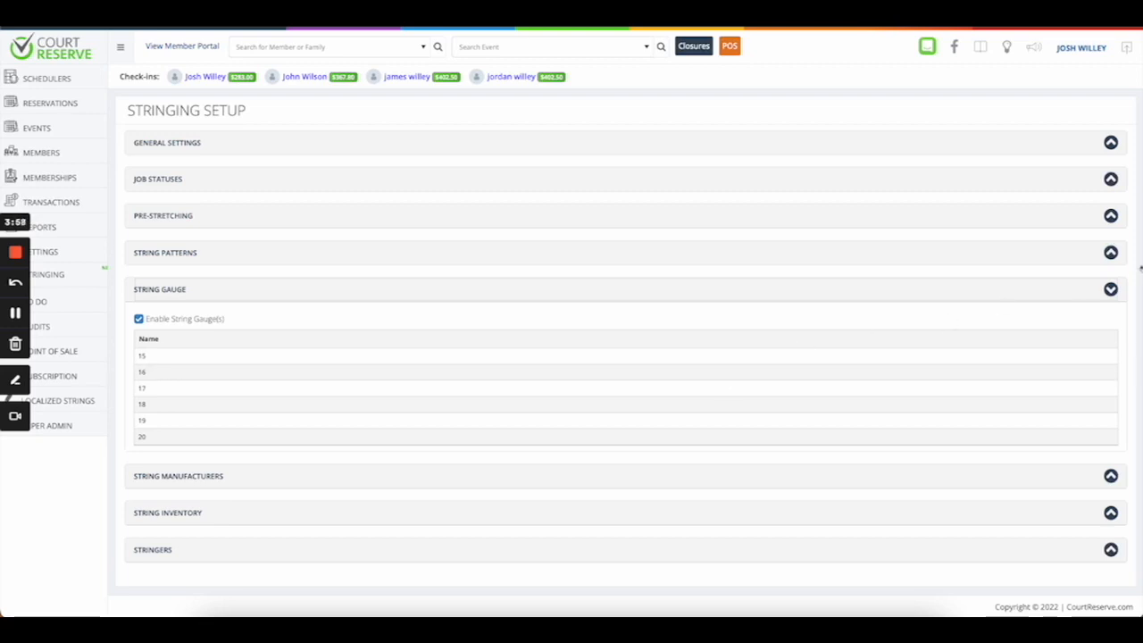
pyautogui.click(1110, 291)
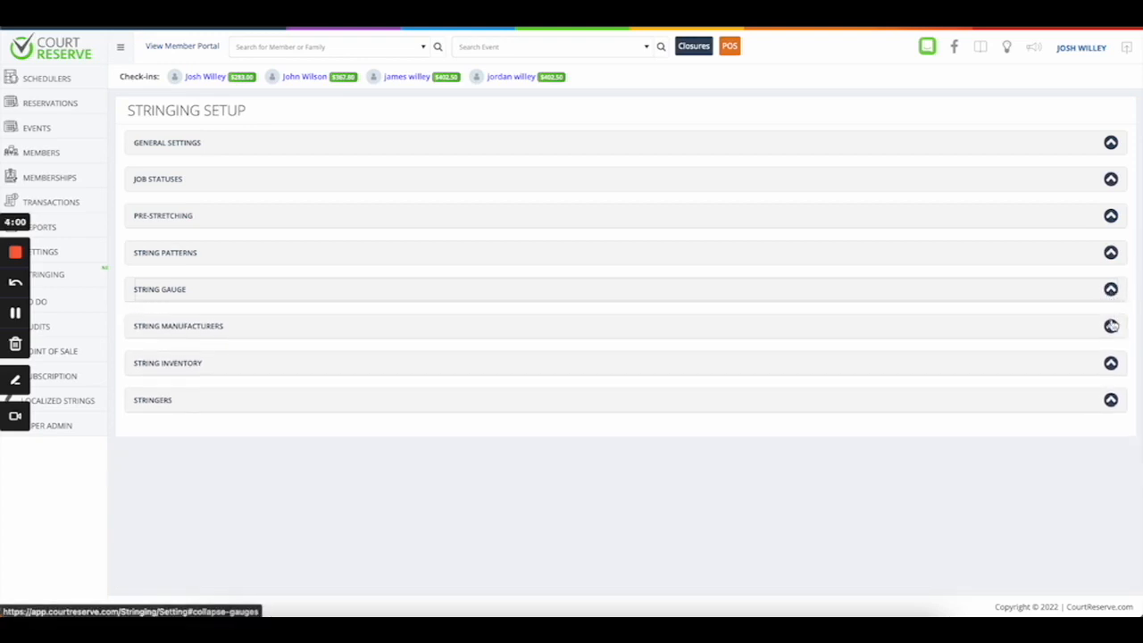
# Step: Examine the form for creating a string manufacturer and its assignable item categories, and close it without saving
pyautogui.click(1110, 326)
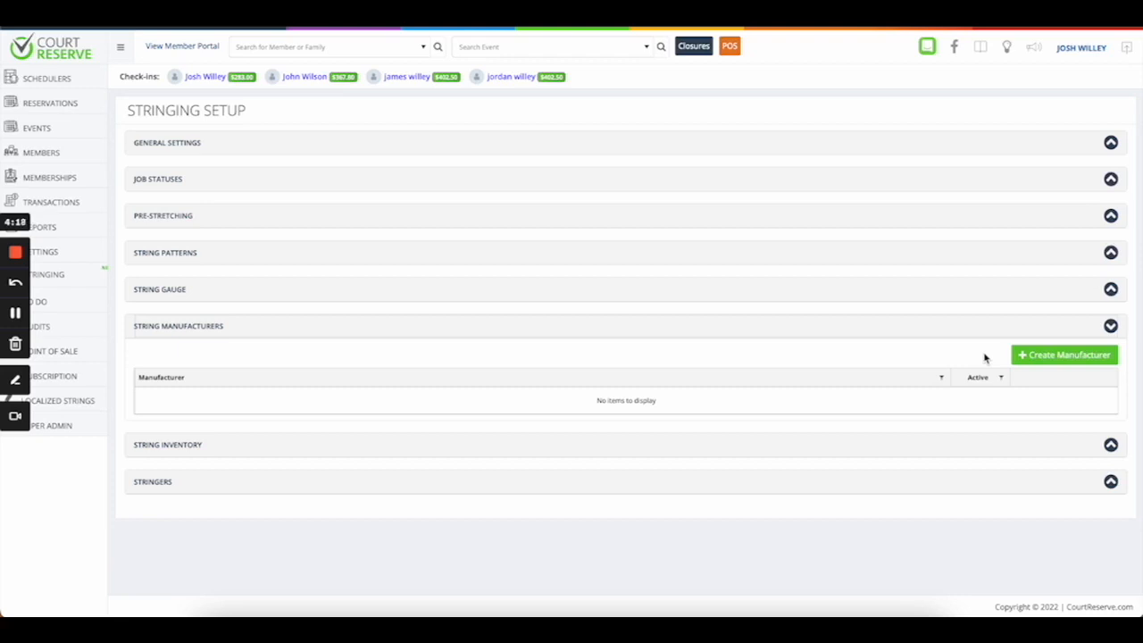
pyautogui.click(1045, 360)
pyautogui.click(540, 126)
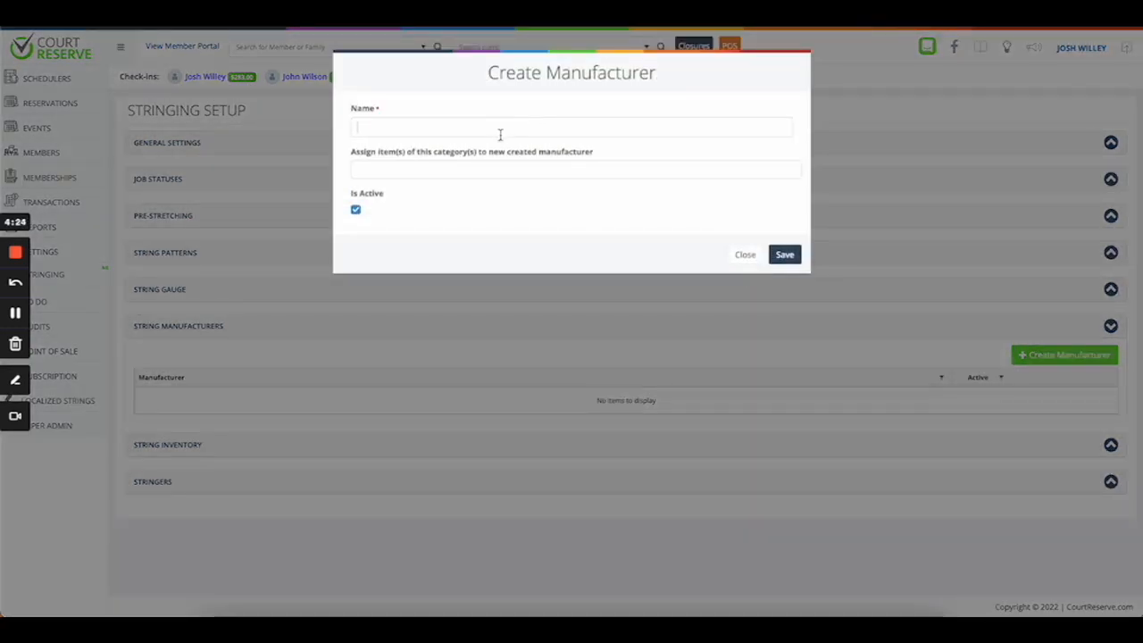
pyautogui.click(500, 171)
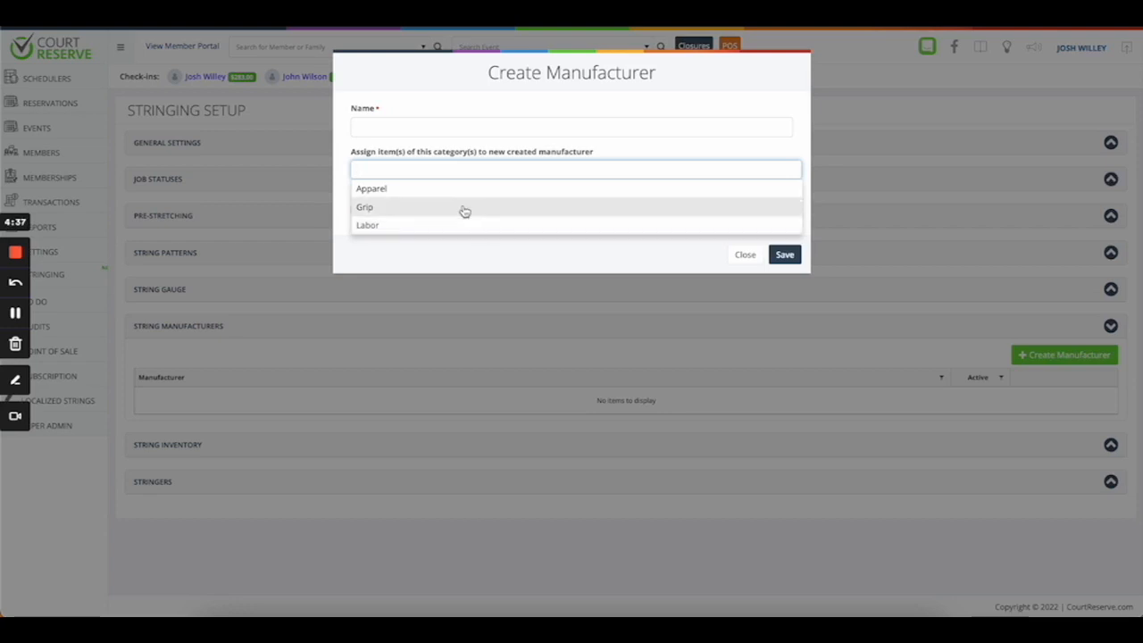
pyautogui.click(530, 148)
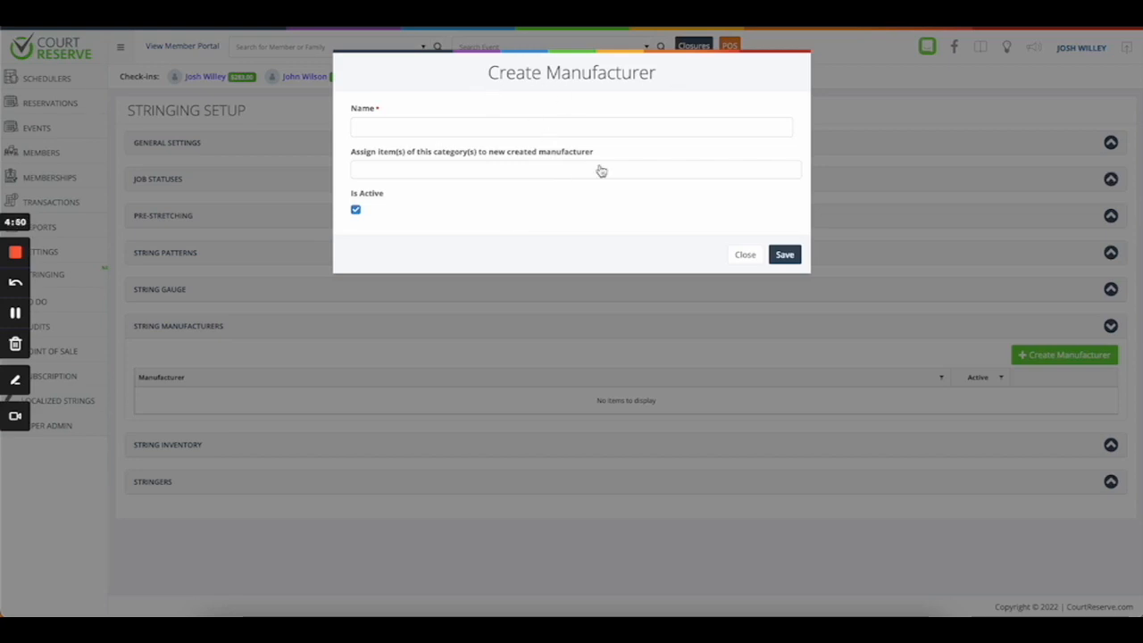
pyautogui.click(448, 175)
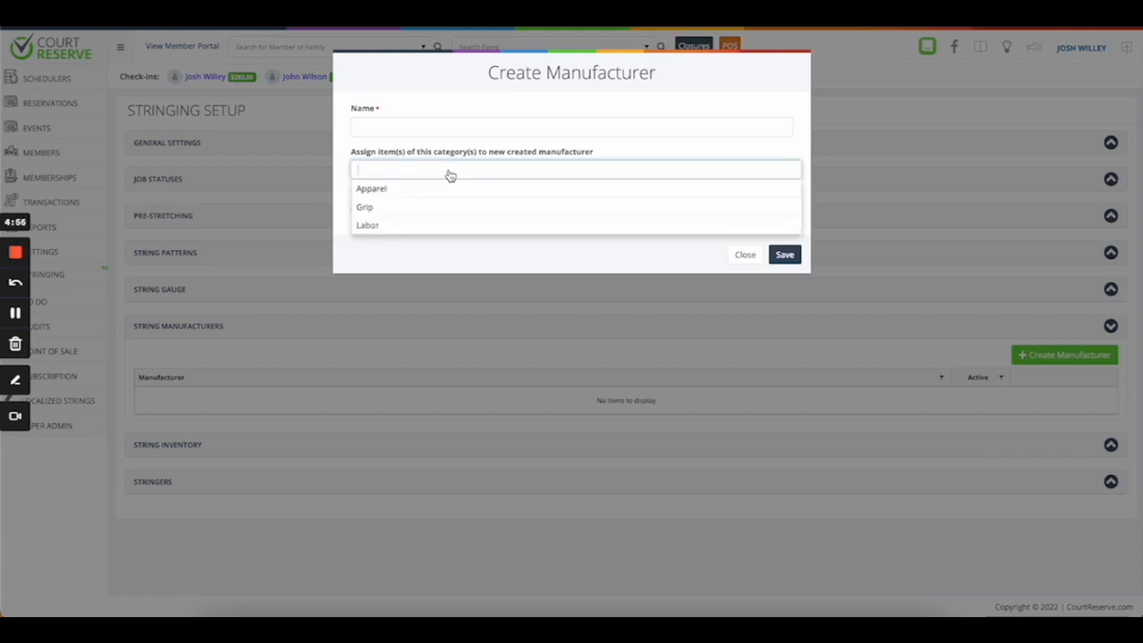
pyautogui.moveTo(487, 75); pyautogui.dragTo(638, 83)
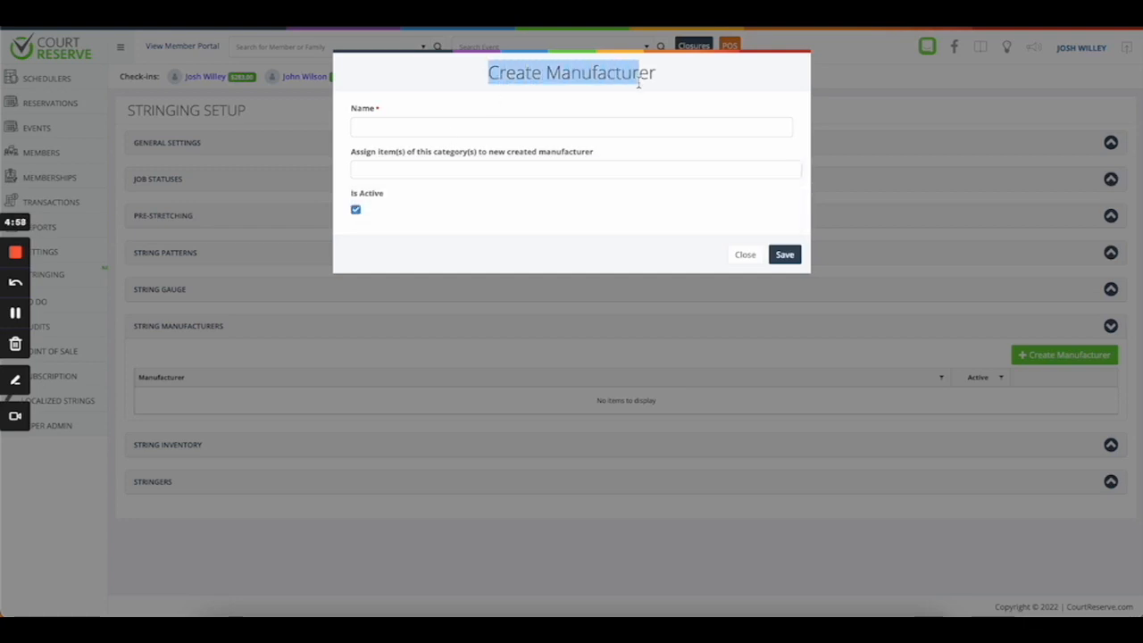
pyautogui.click(747, 257)
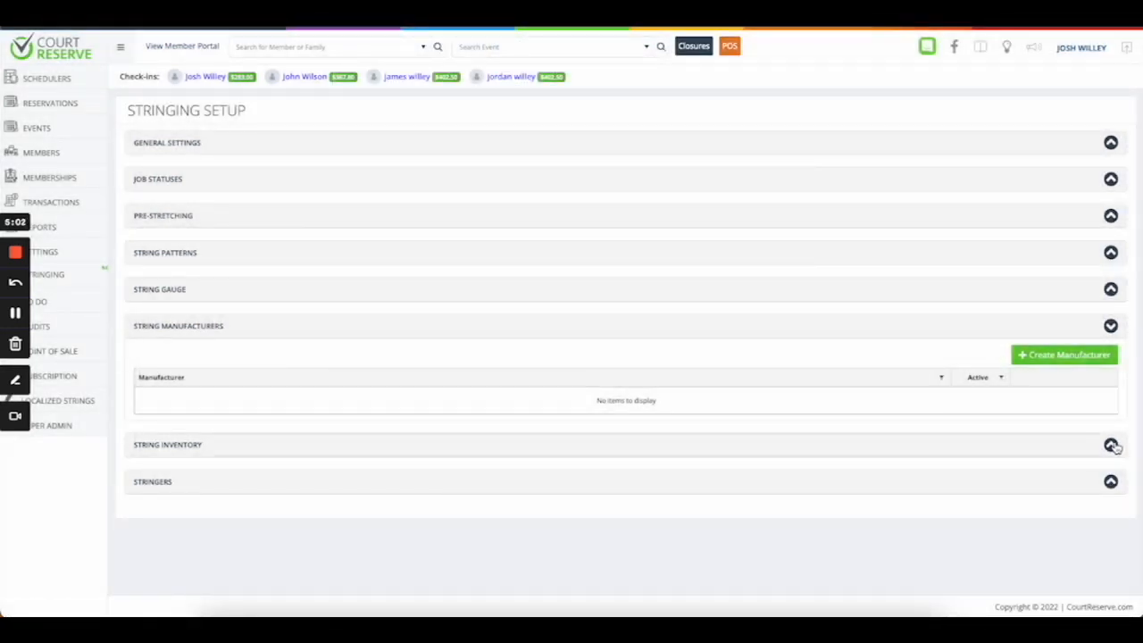
# Step: Look over the string inventory and examine the blank form for creating an item, including its category choices
pyautogui.click(1111, 444)
pyautogui.scroll(-1, 877, 409)
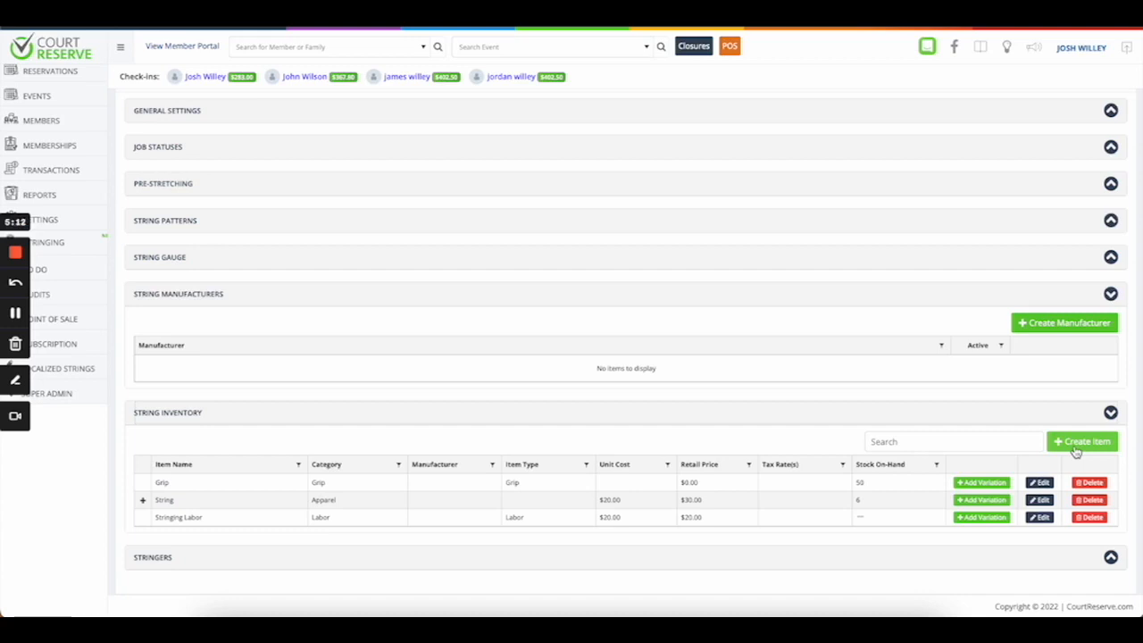
pyautogui.click(1076, 446)
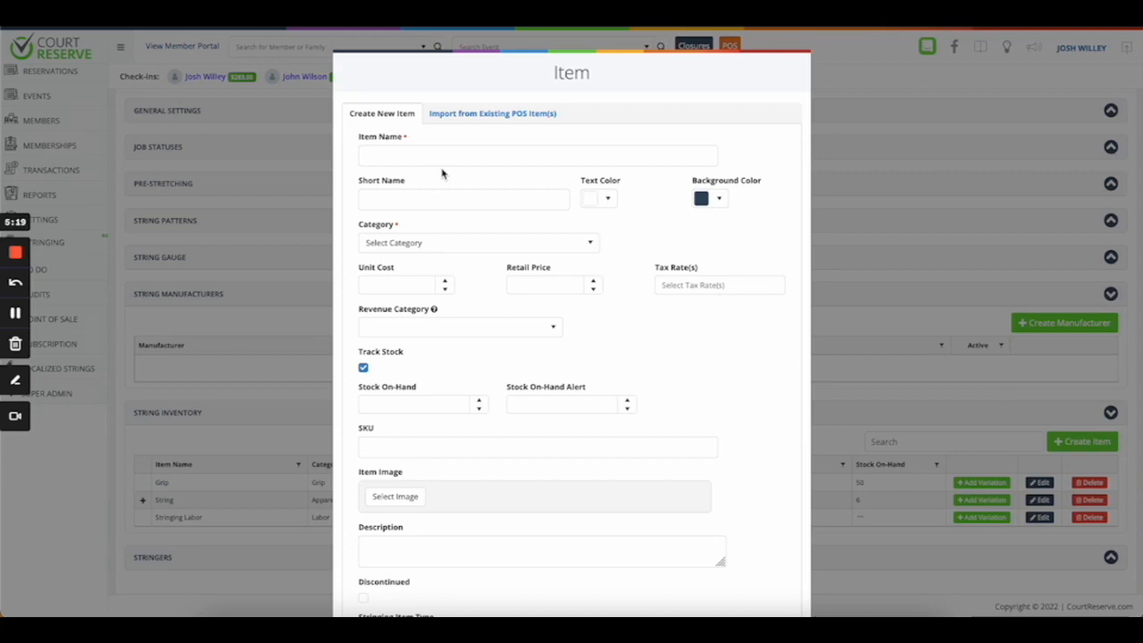
pyautogui.click(459, 244)
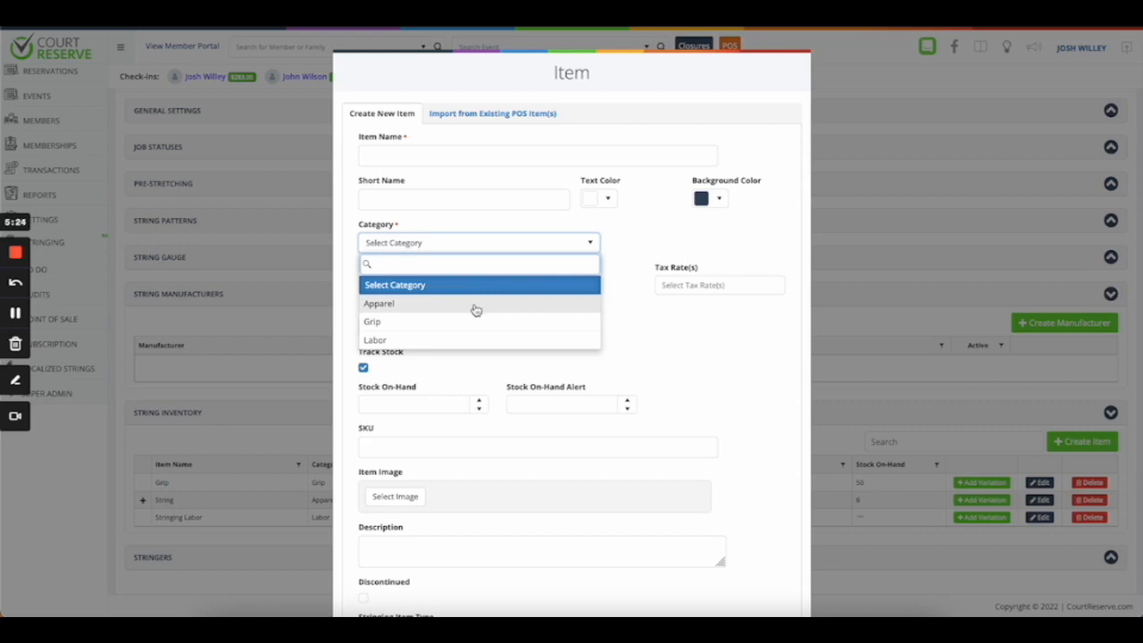
pyautogui.click(666, 249)
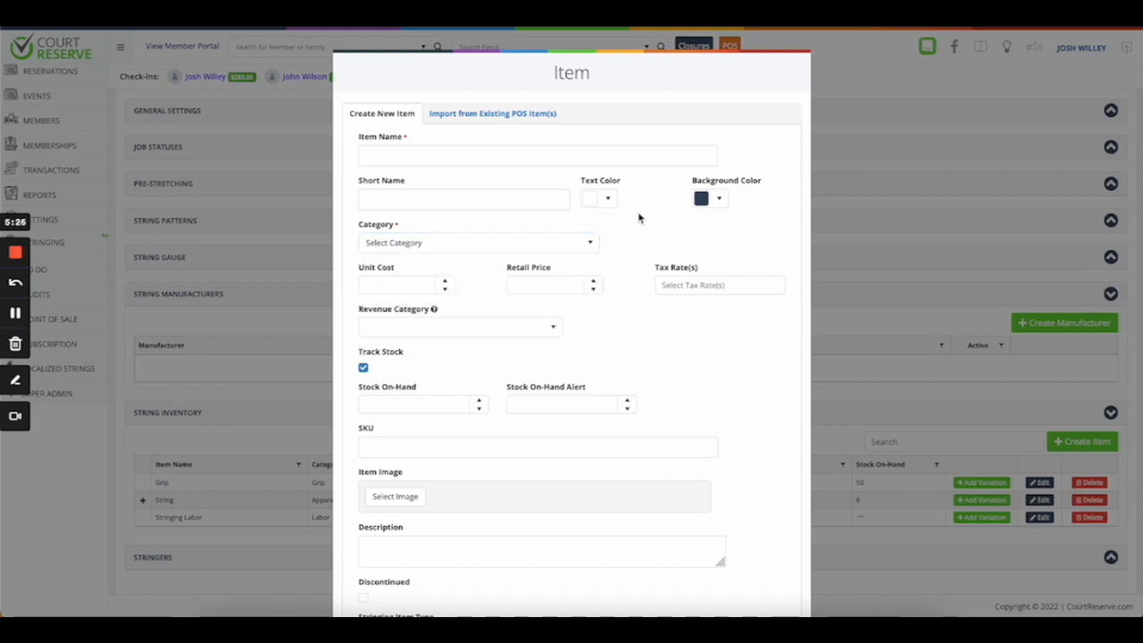
pyautogui.scroll(-1, 639, 218)
pyautogui.scroll(-1, 446, 304)
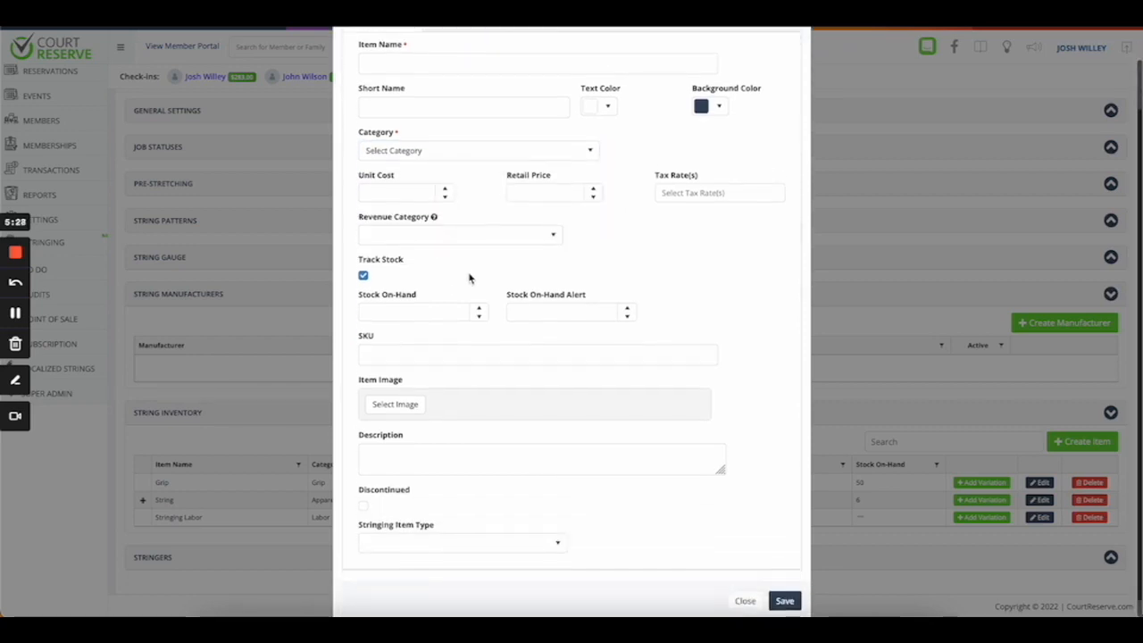
# Step: Examine the stringing item types offered for a new inventory item, and close the form without saving
pyautogui.click(411, 531)
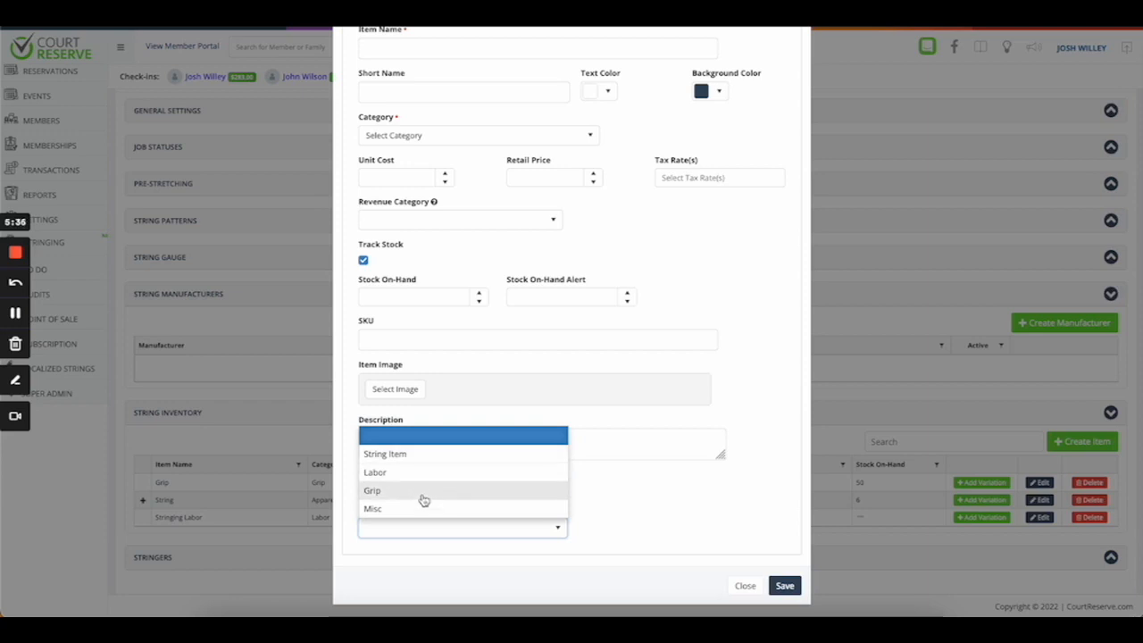
pyautogui.click(643, 517)
pyautogui.scroll(-1, 714, 579)
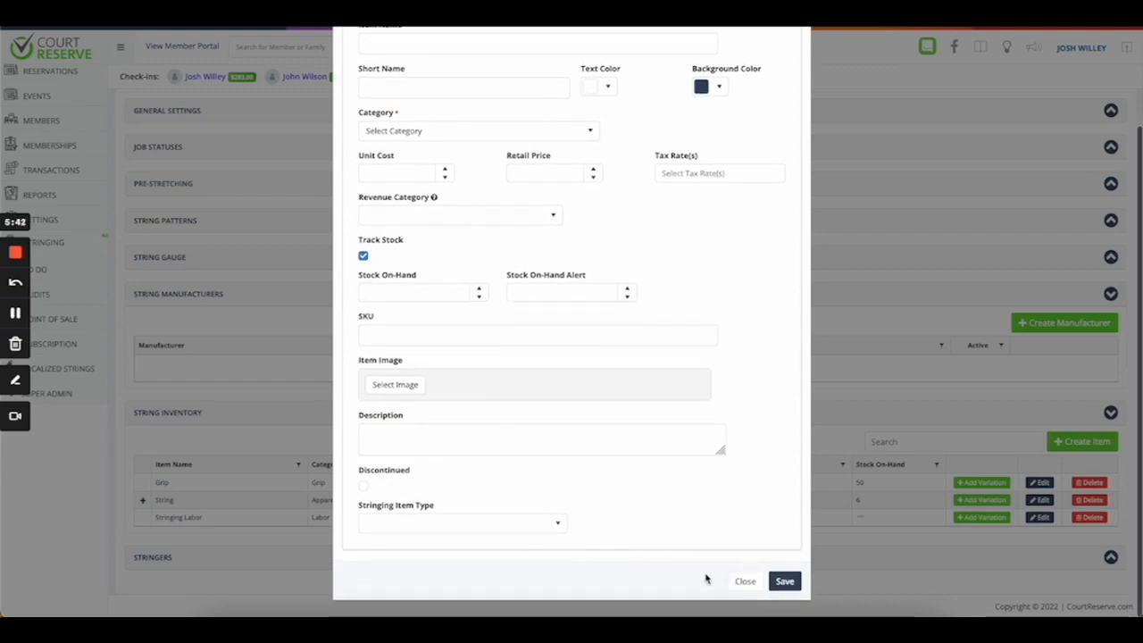
pyautogui.click(544, 524)
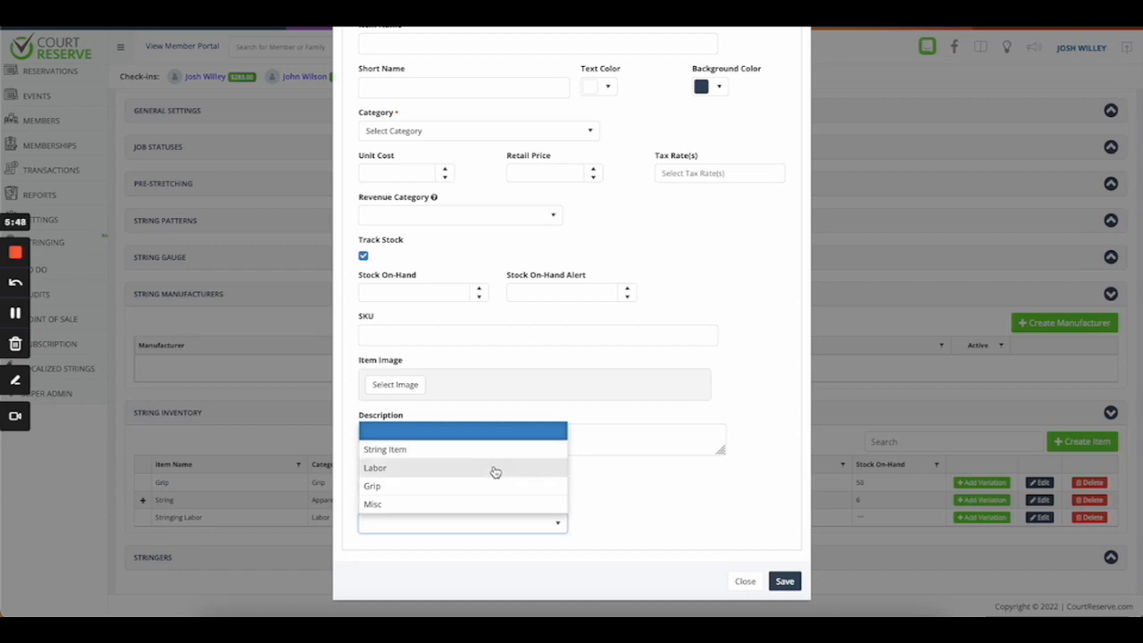
pyautogui.click(639, 492)
pyautogui.click(741, 581)
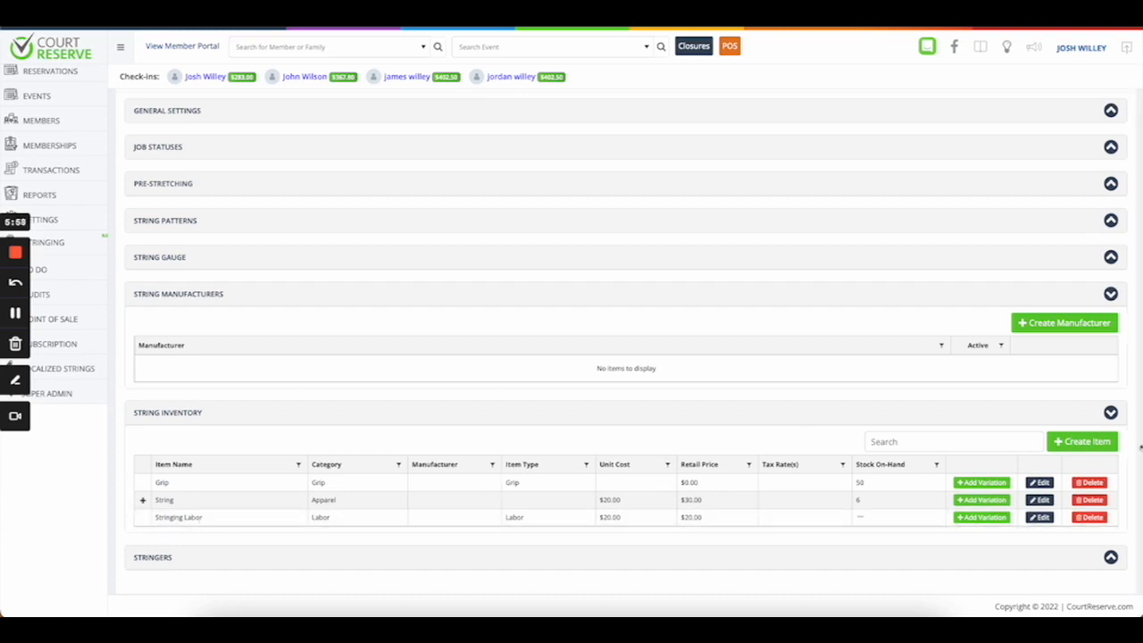
# Step: Check the option for importing string inventory from existing POS items, and close it without importing anything
pyautogui.click(1054, 450)
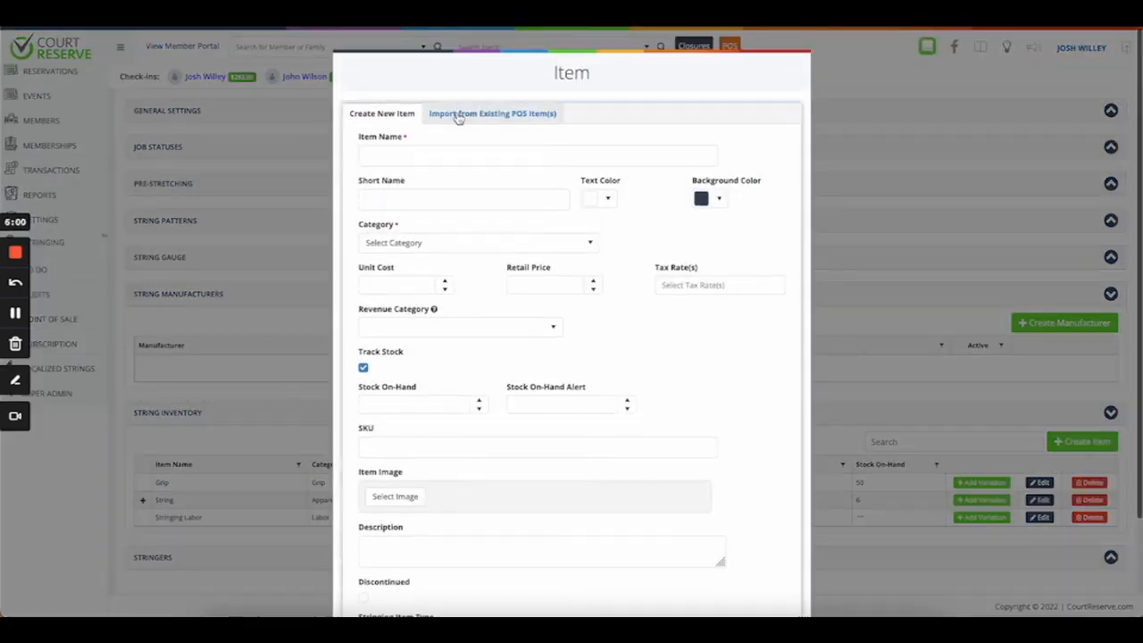
pyautogui.click(473, 114)
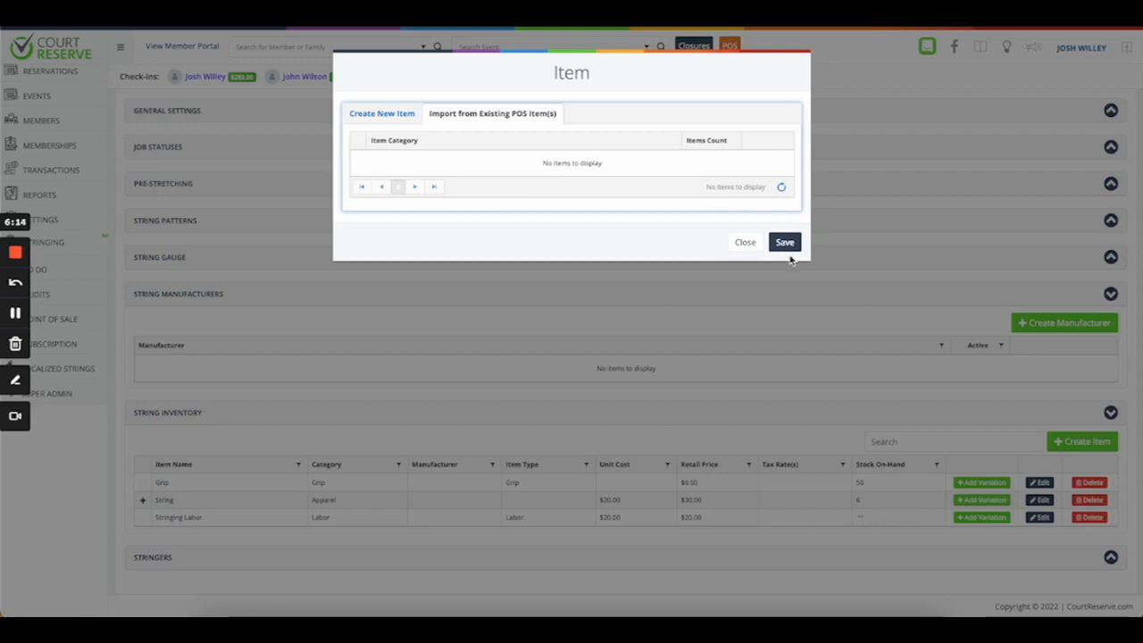
pyautogui.click(745, 243)
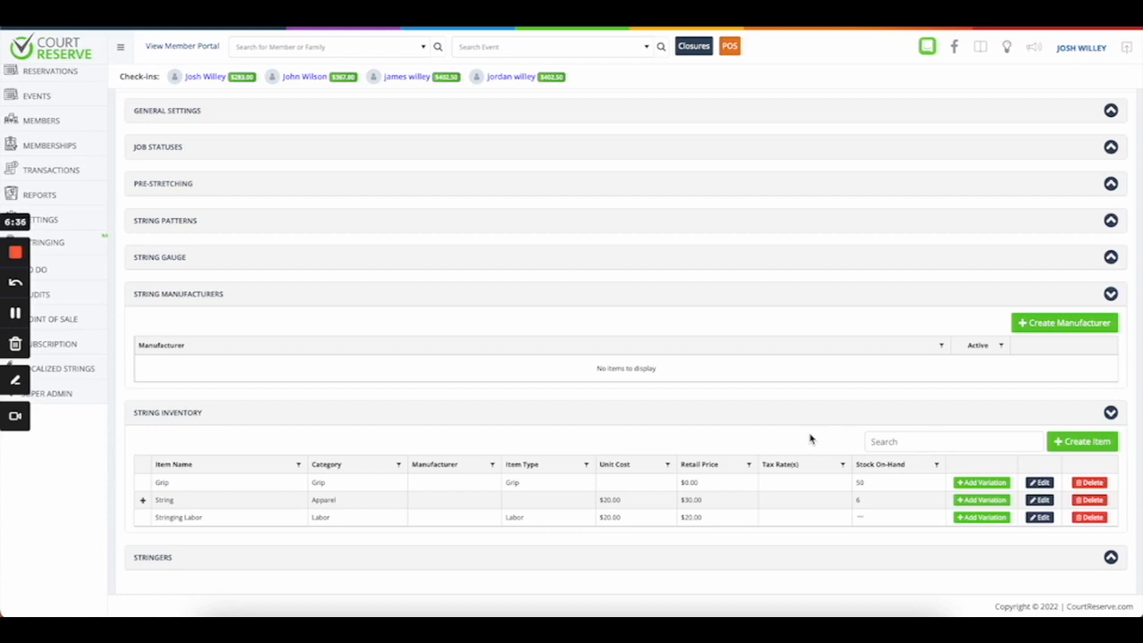
pyautogui.click(1111, 412)
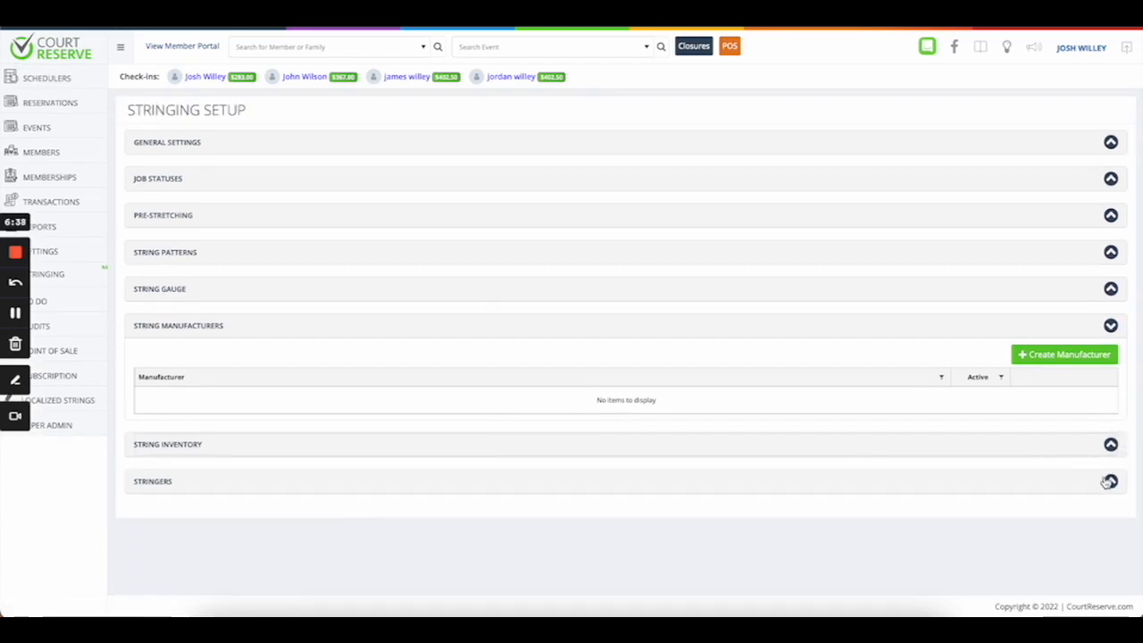
# Step: Look over the stringers, the form for creating one and the import from existing system users, and close it without saving
pyautogui.click(1110, 481)
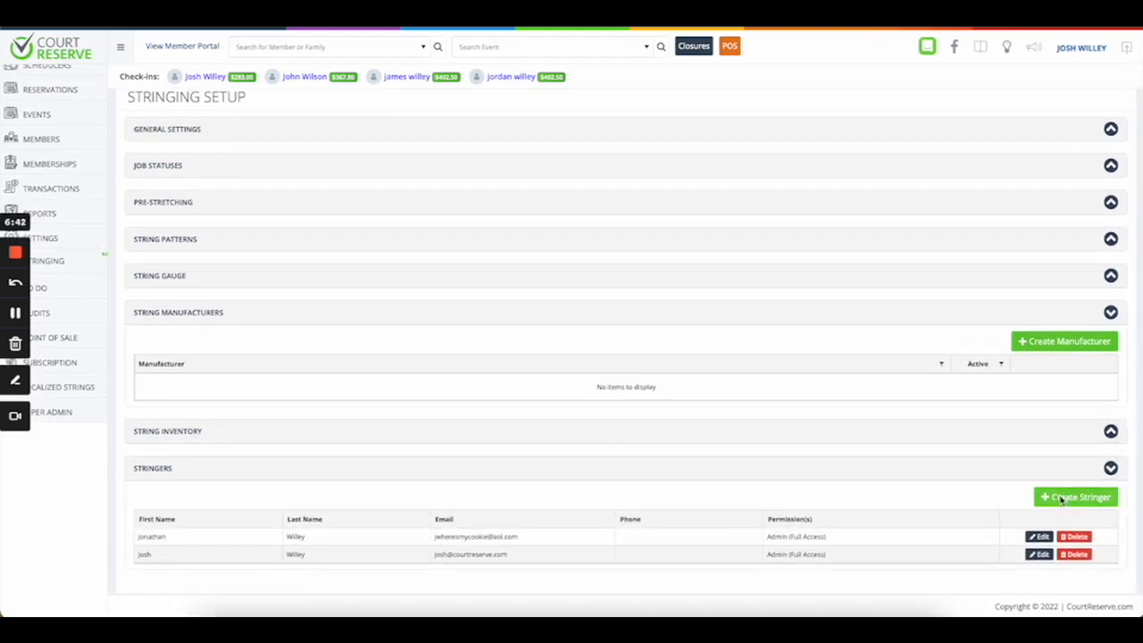
pyautogui.click(1061, 499)
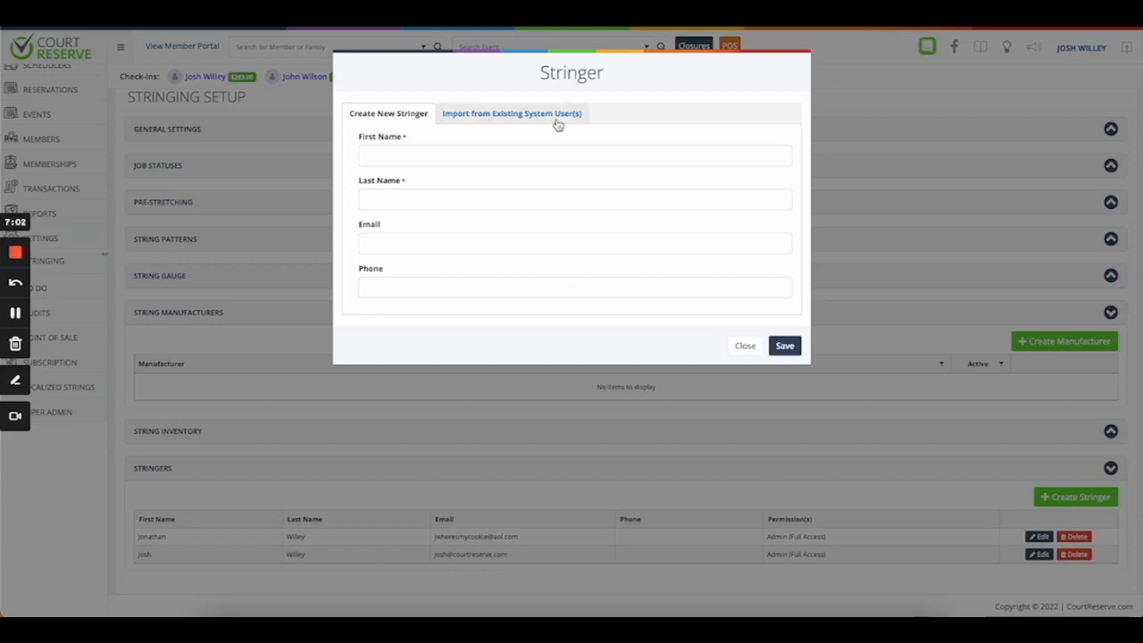
pyautogui.click(521, 122)
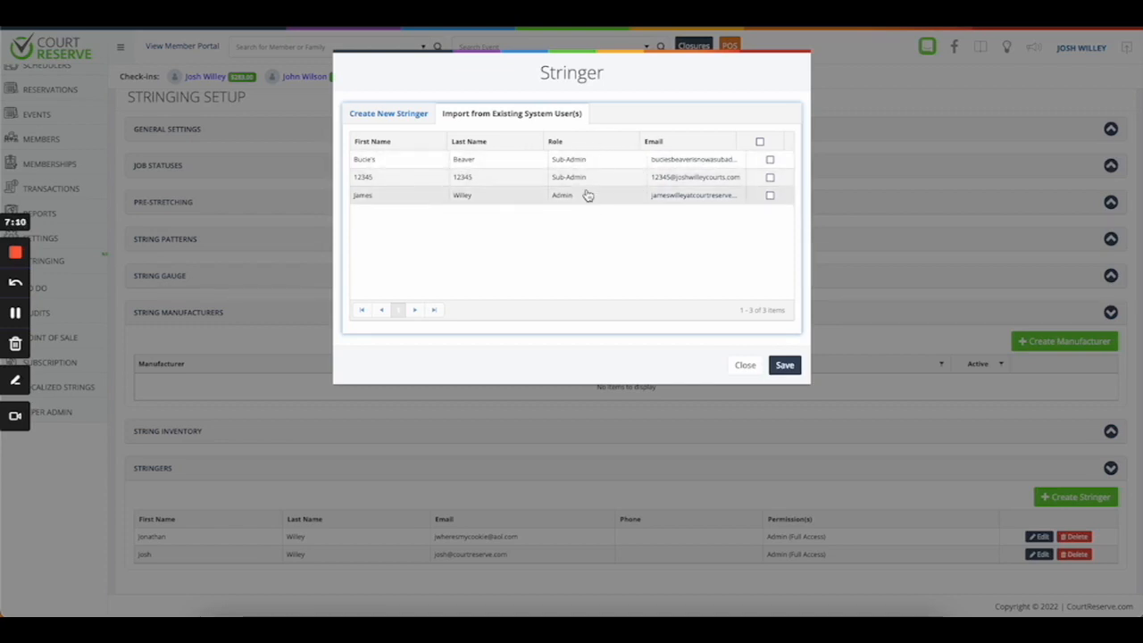
pyautogui.click(750, 370)
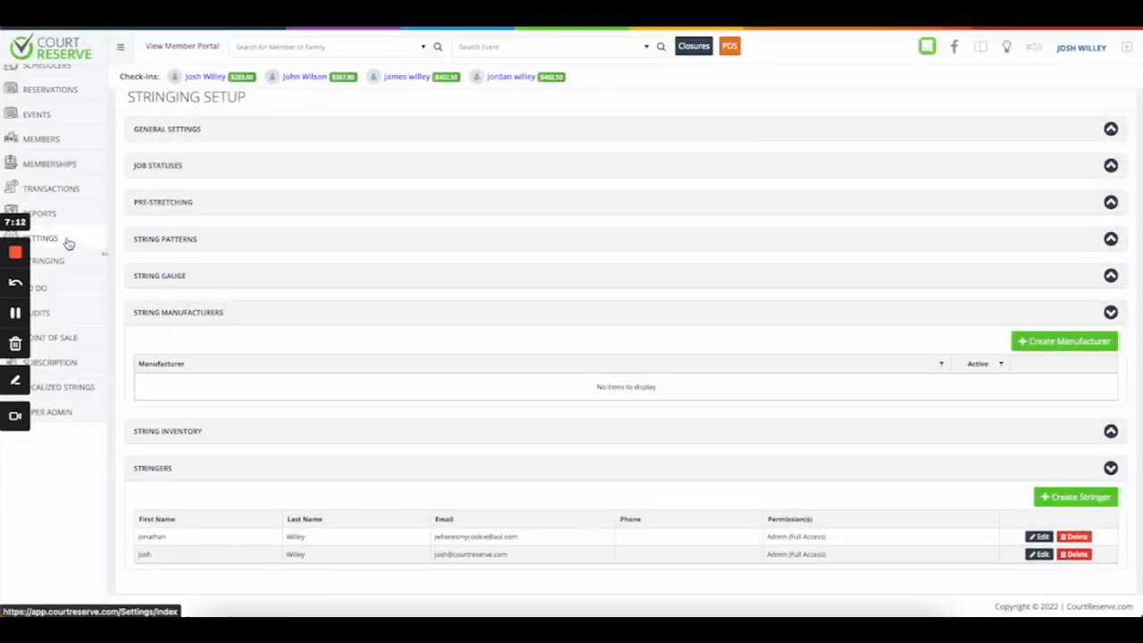
# Step: Open the system users settings separately and examine the first-listed admin's profile, especially the Is Stringer option
pyautogui.rightClick(75, 236)
pyautogui.click(88, 241)
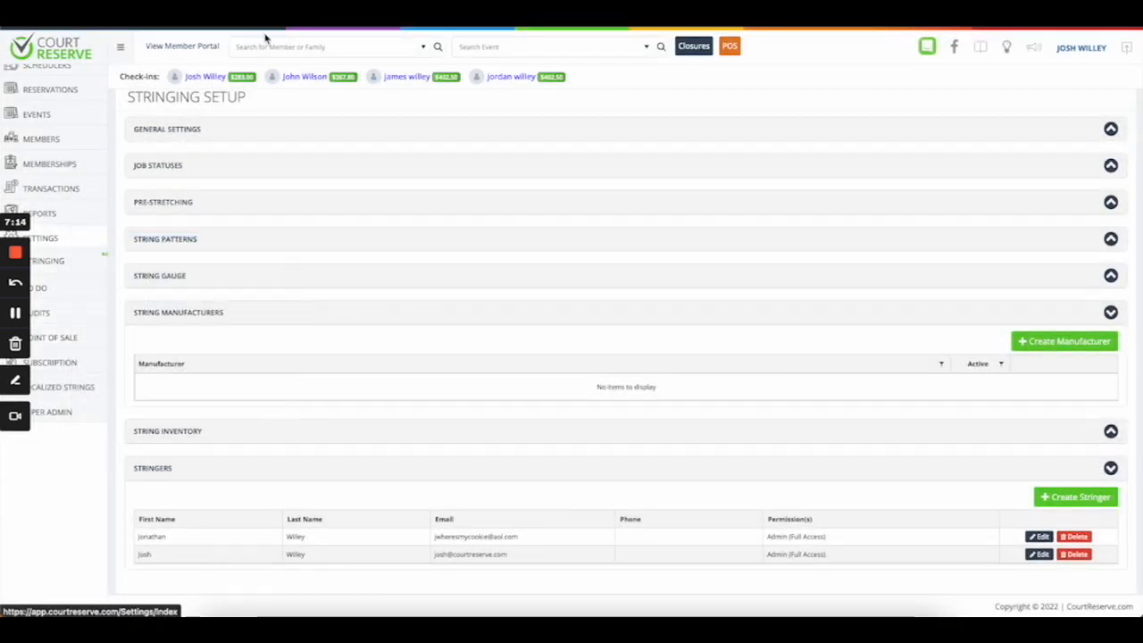
pyautogui.click(268, 11)
pyautogui.click(262, 164)
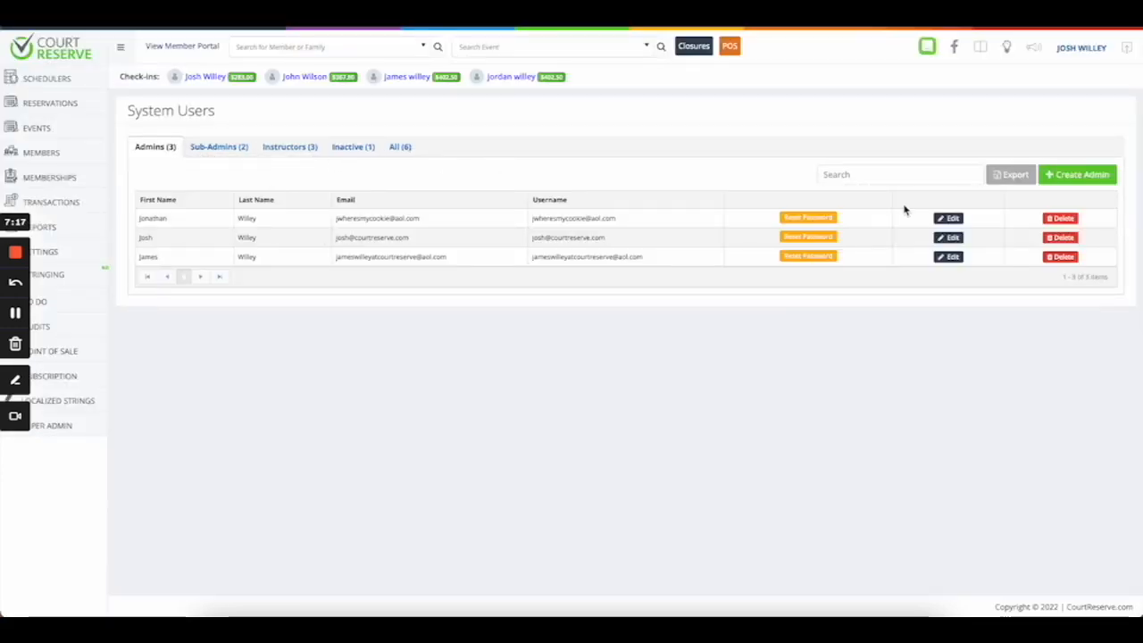
pyautogui.click(948, 218)
pyautogui.scroll(-15, 520, 331)
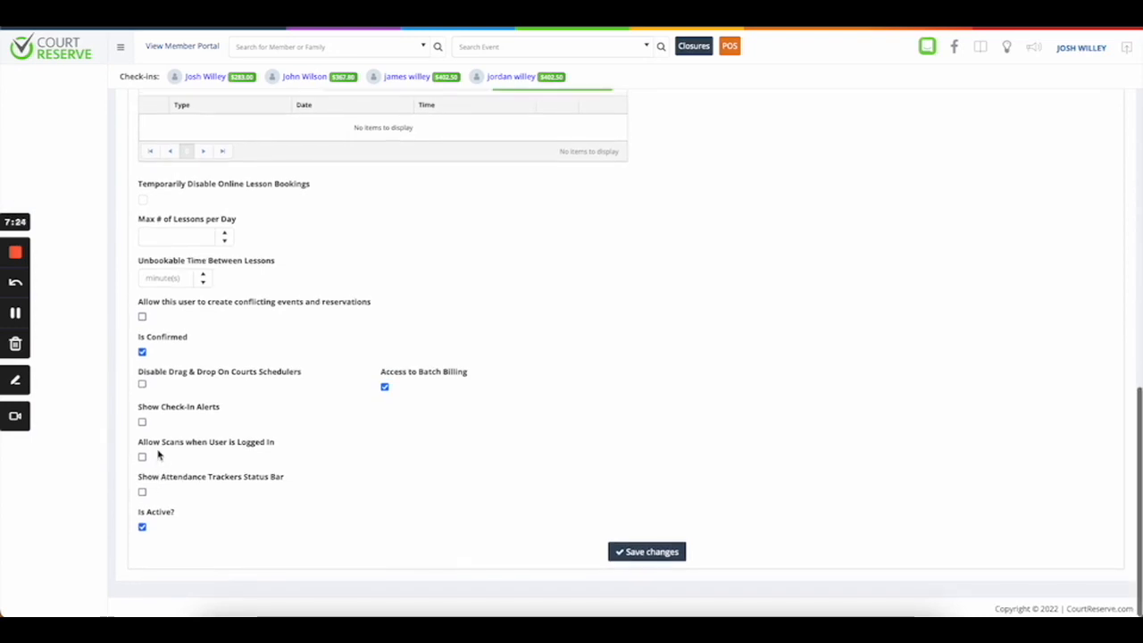
pyautogui.scroll(15, 157, 455)
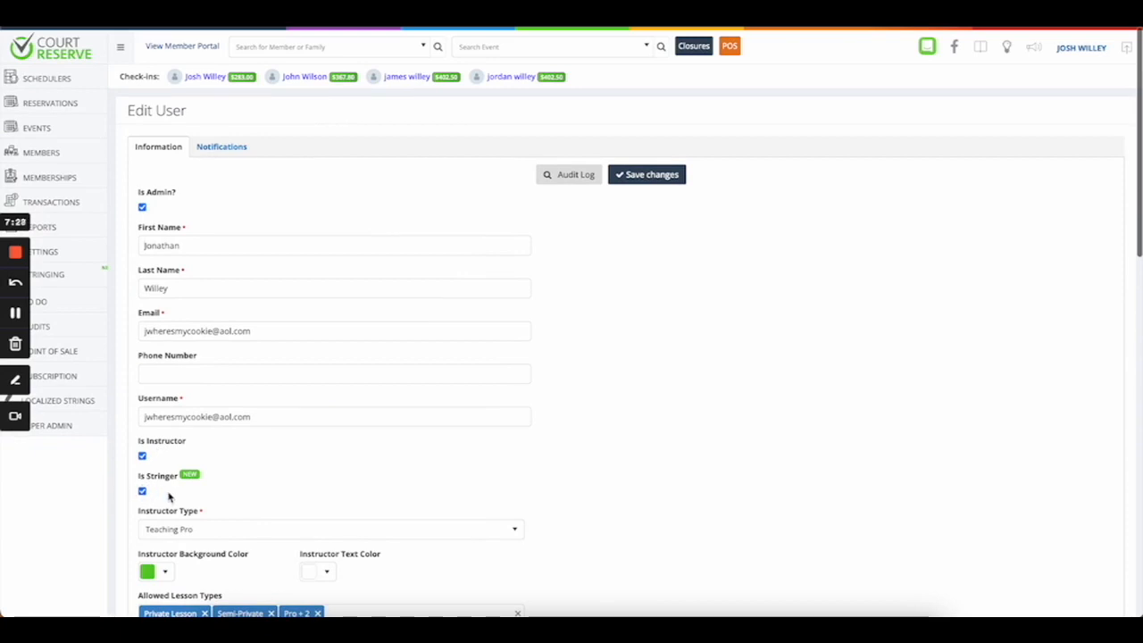
pyautogui.scroll(-1, 168, 496)
pyautogui.scroll(-1, 146, 464)
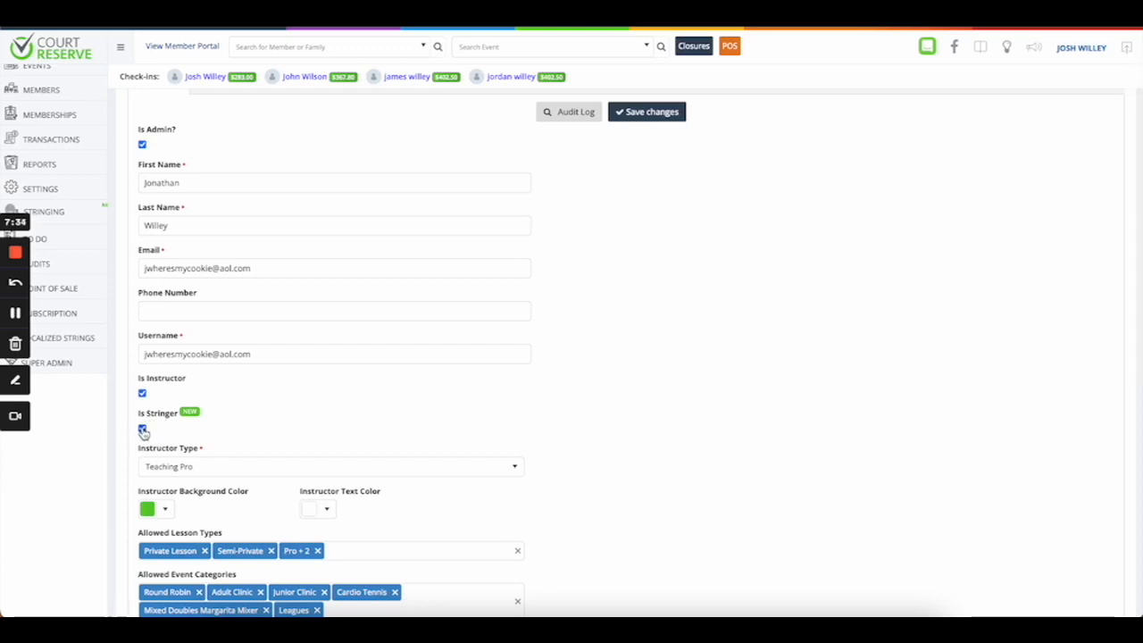
pyautogui.scroll(2, 218, 192)
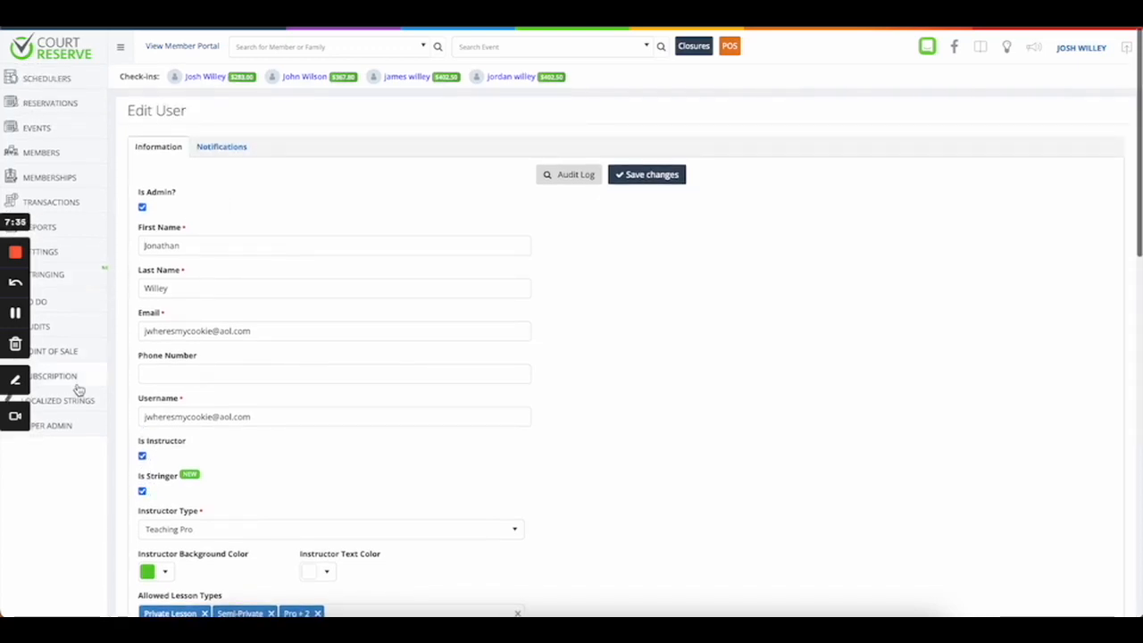
# Step: Return to the Stringing setup and create a stringer with first name Test and last name Stringer
pyautogui.click(79, 260)
pyautogui.scroll(-10, 318, 288)
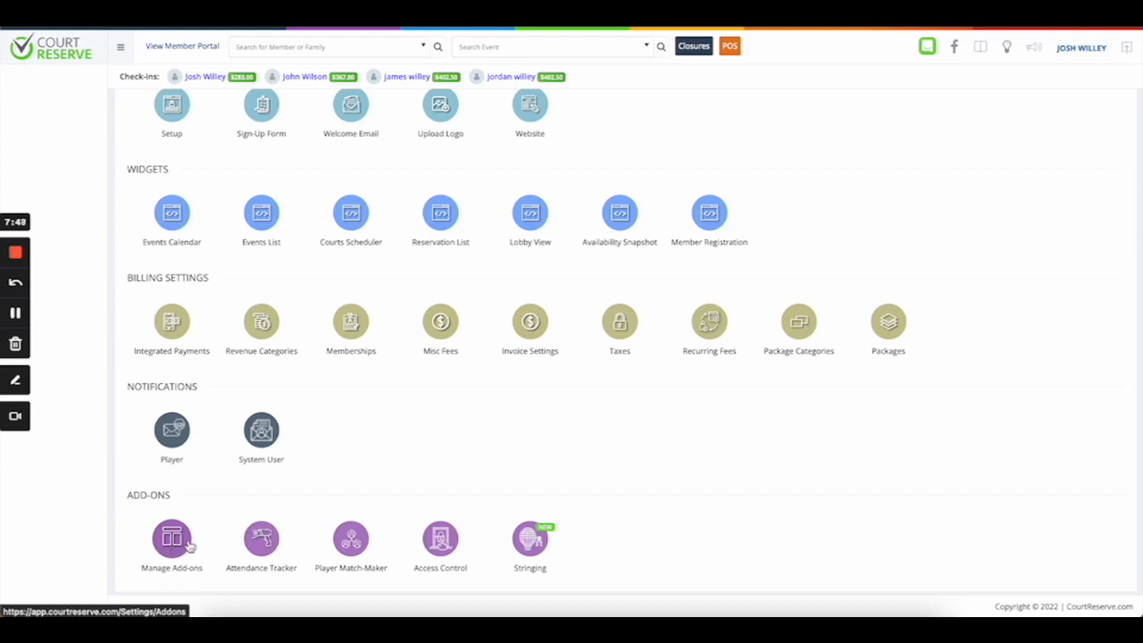
pyautogui.click(533, 539)
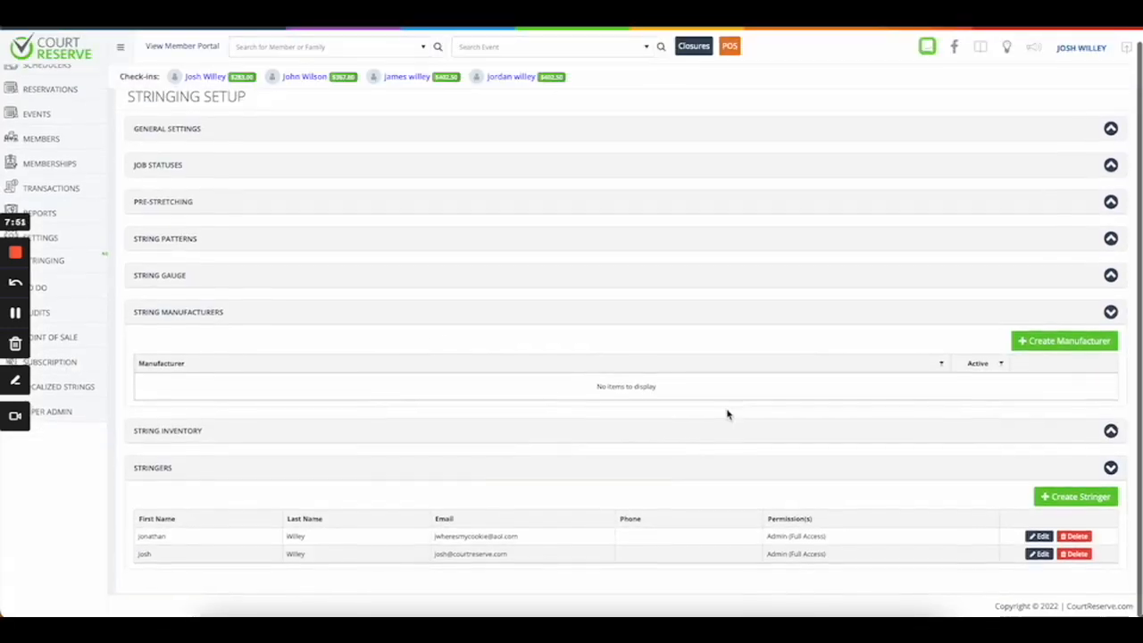
pyautogui.click(1082, 498)
pyautogui.write('Te')
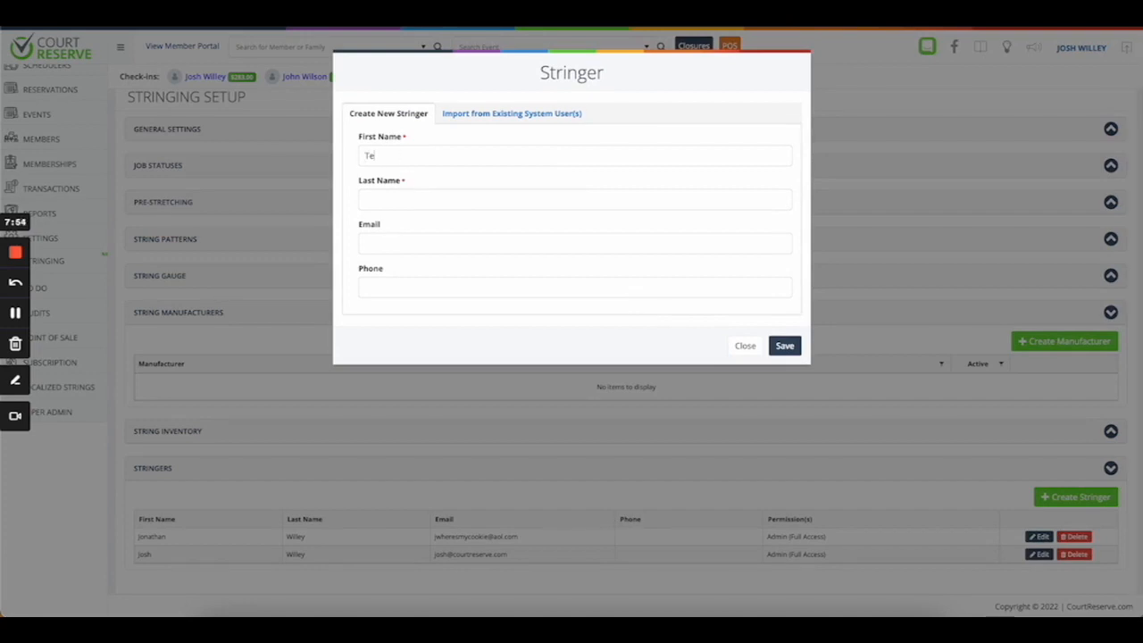
pyautogui.write('Stringer')
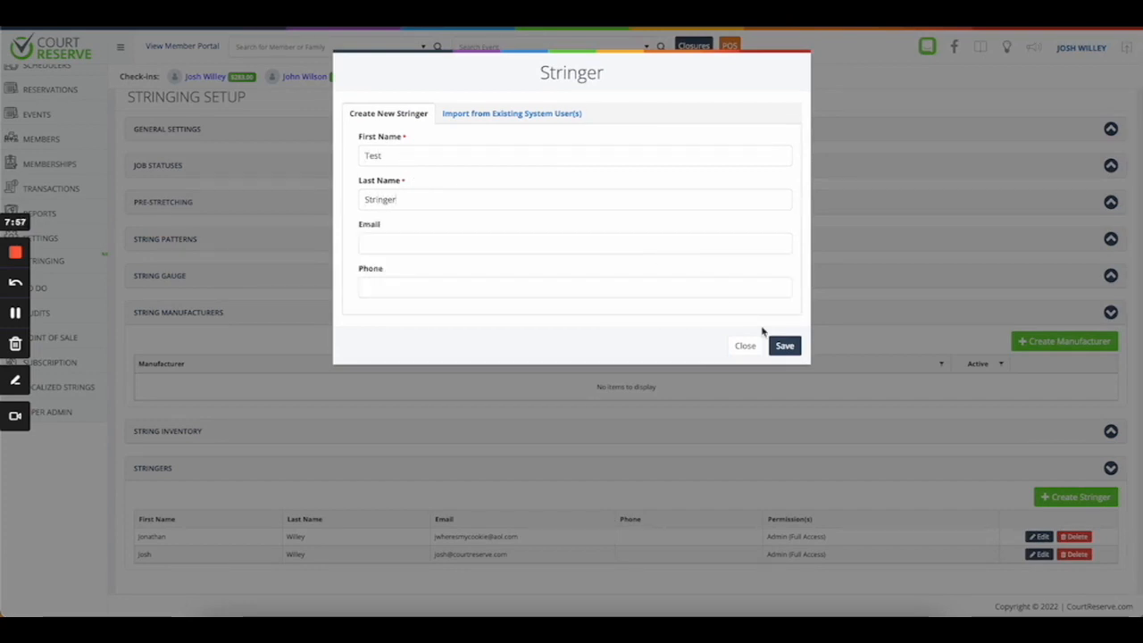
pyautogui.click(782, 344)
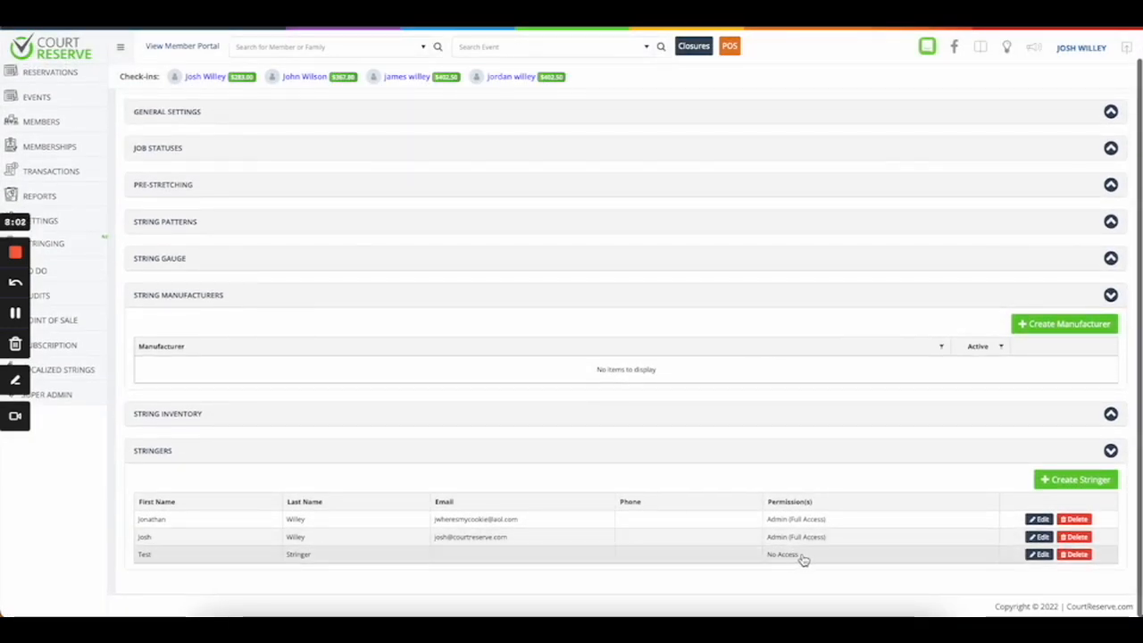
# Step: Compare the new stringer's permissions with those of the stringers who are system users
pyautogui.moveTo(804, 560); pyautogui.dragTo(771, 562)
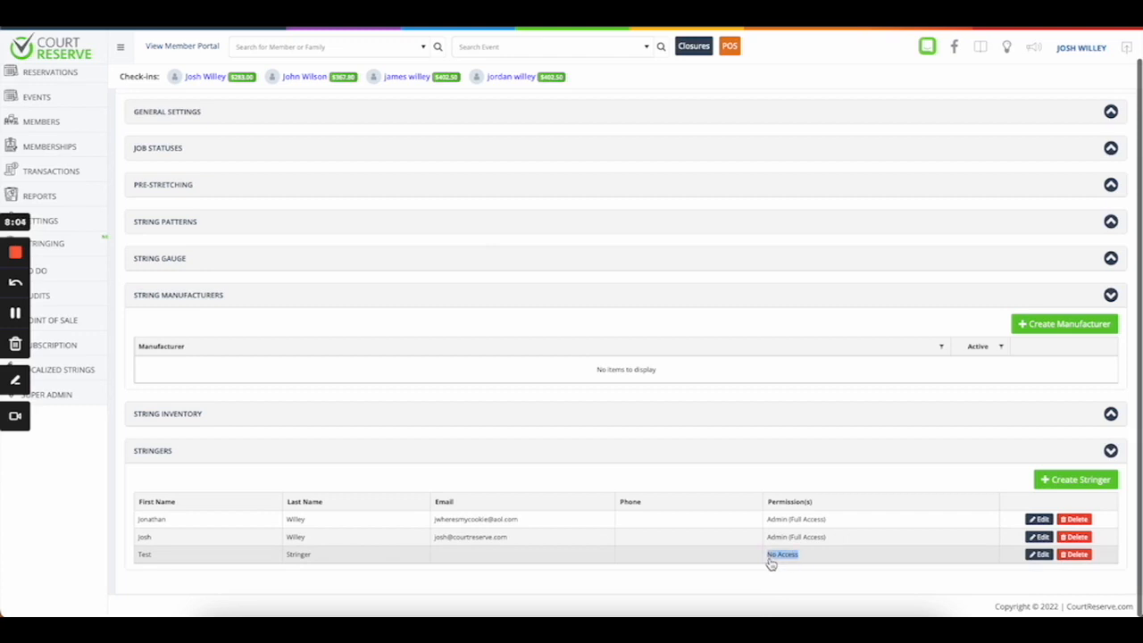
pyautogui.moveTo(848, 542); pyautogui.dragTo(774, 528)
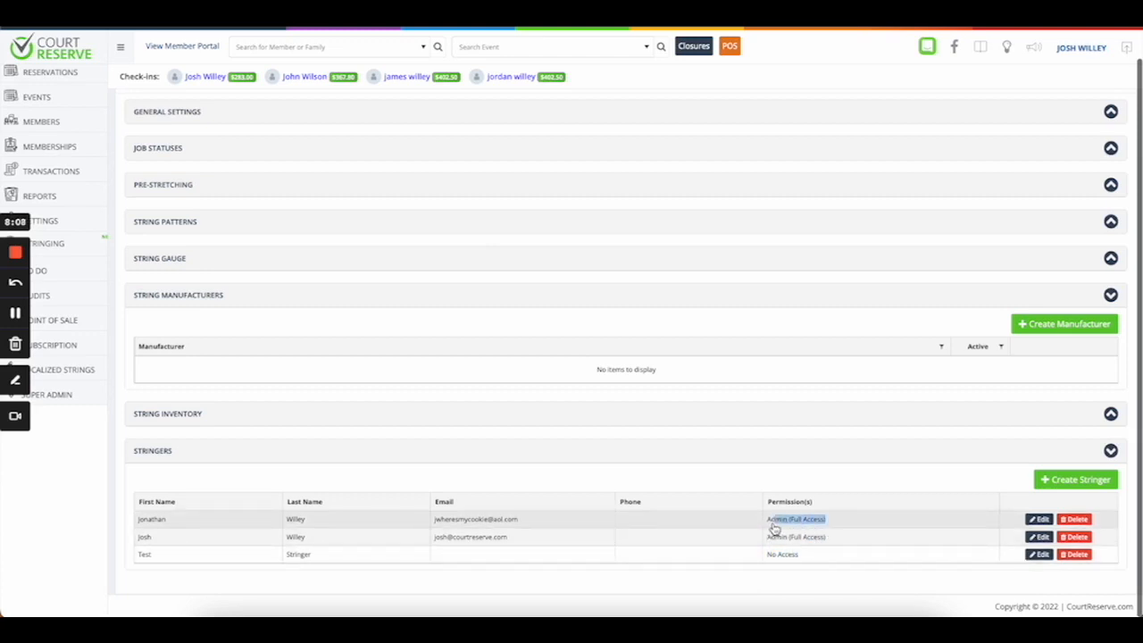
pyautogui.click(834, 520)
# Step: Enable Is Stringer for the first-listed sub-admin in the system users and save the profile
pyautogui.scroll(1, 575, 381)
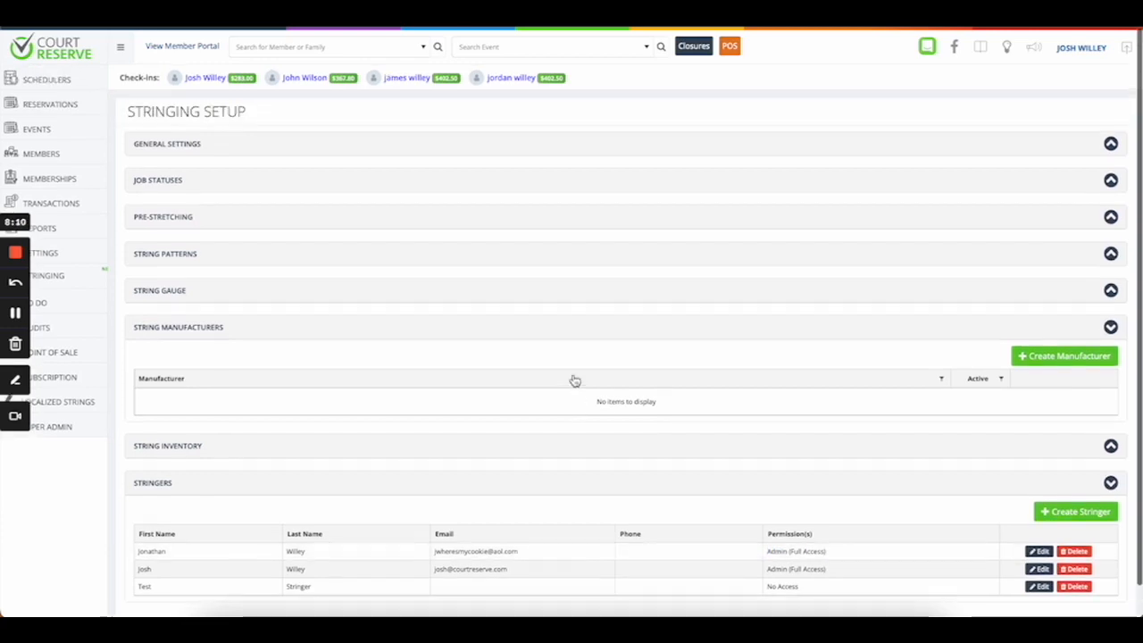
pyautogui.click(66, 254)
pyautogui.click(258, 151)
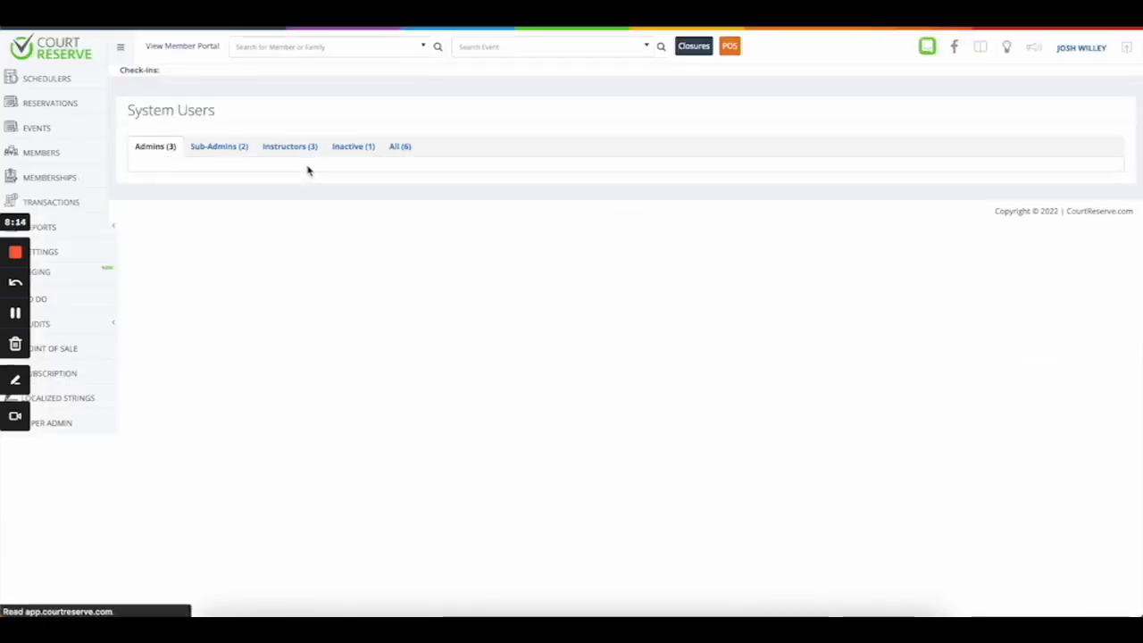
pyautogui.click(232, 150)
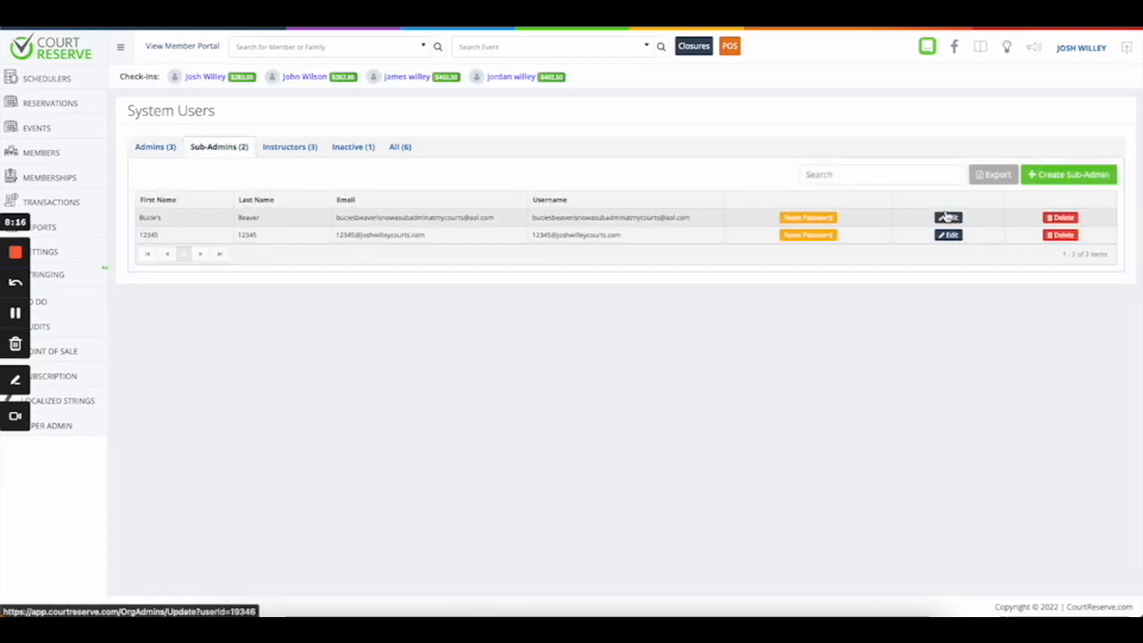
pyautogui.click(945, 217)
pyautogui.scroll(-3, 176, 294)
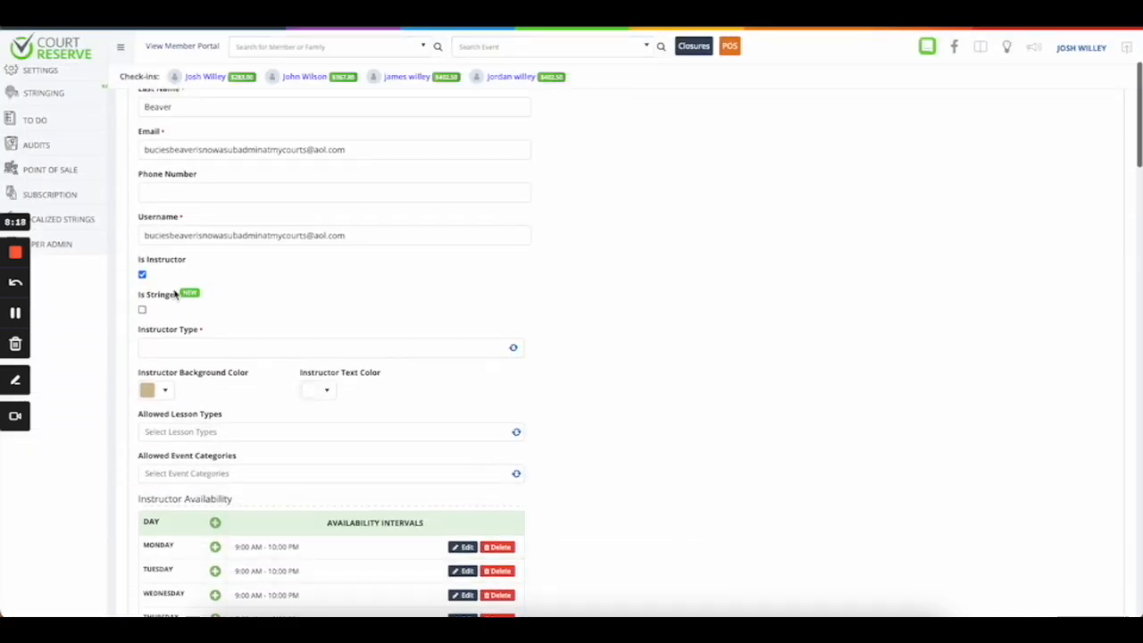
pyautogui.click(142, 309)
pyautogui.scroll(2, 464, 268)
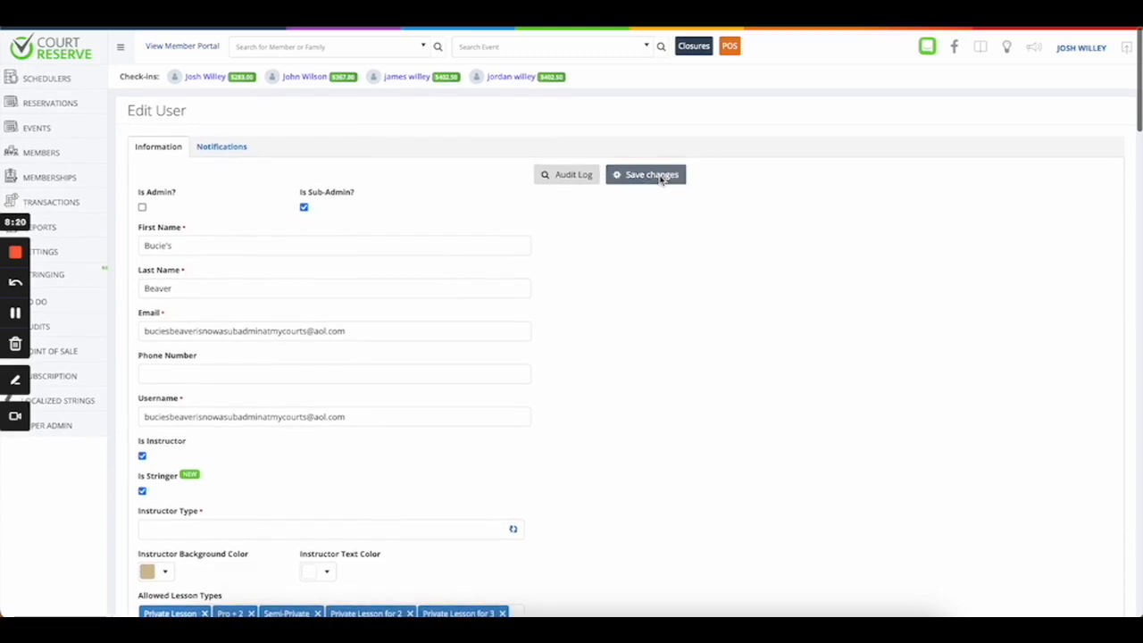
# Step: Save the sub-admin's profile, then reopen it and examine the Stringing permissions for creating, editing, claiming and deleting jobs
pyautogui.click(659, 175)
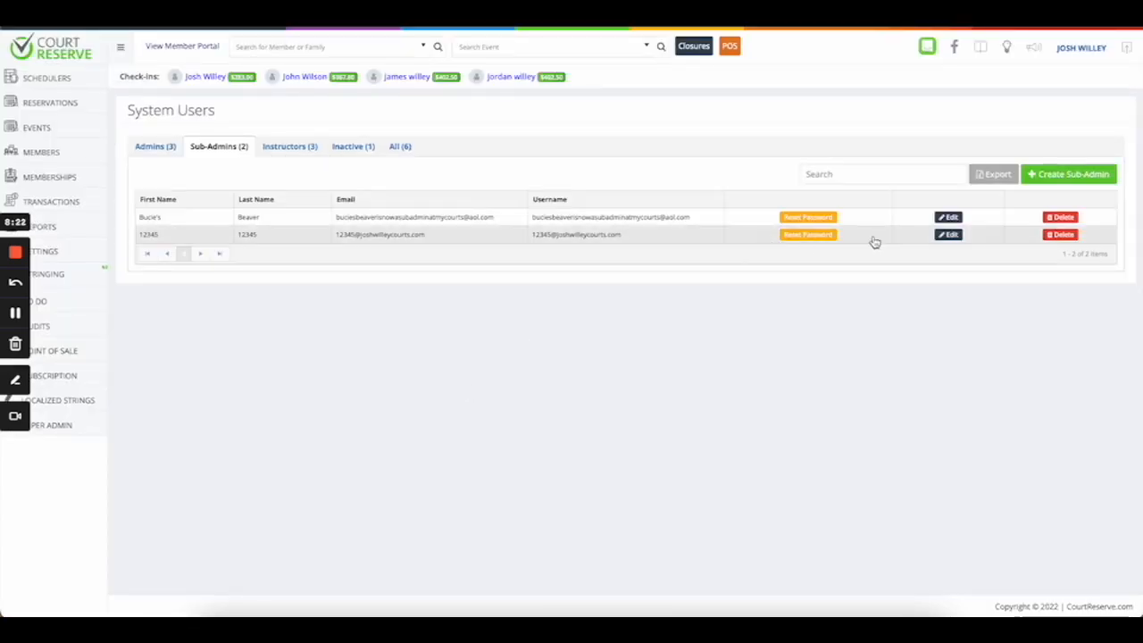
pyautogui.click(948, 219)
pyautogui.scroll(-4, 586, 276)
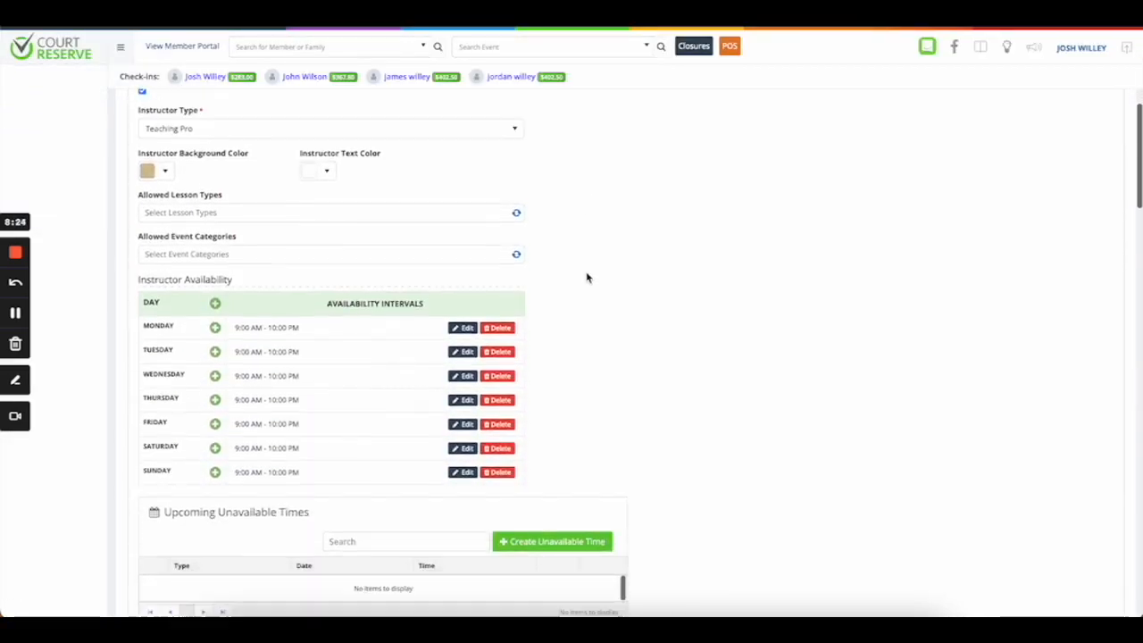
pyautogui.scroll(-15, 586, 277)
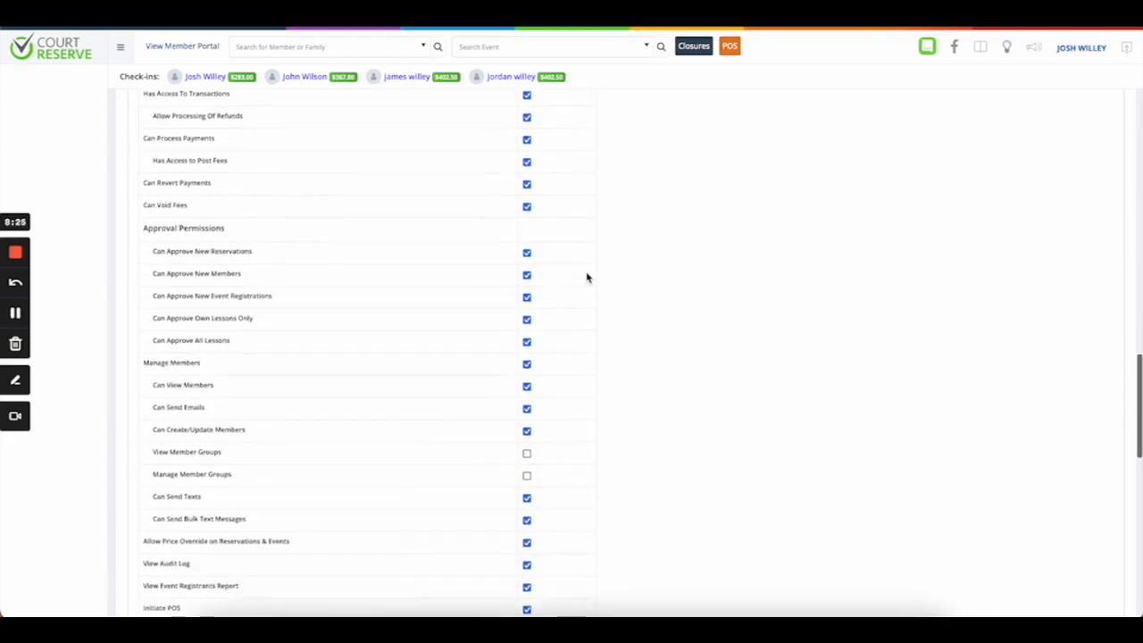
pyautogui.scroll(-10, 586, 277)
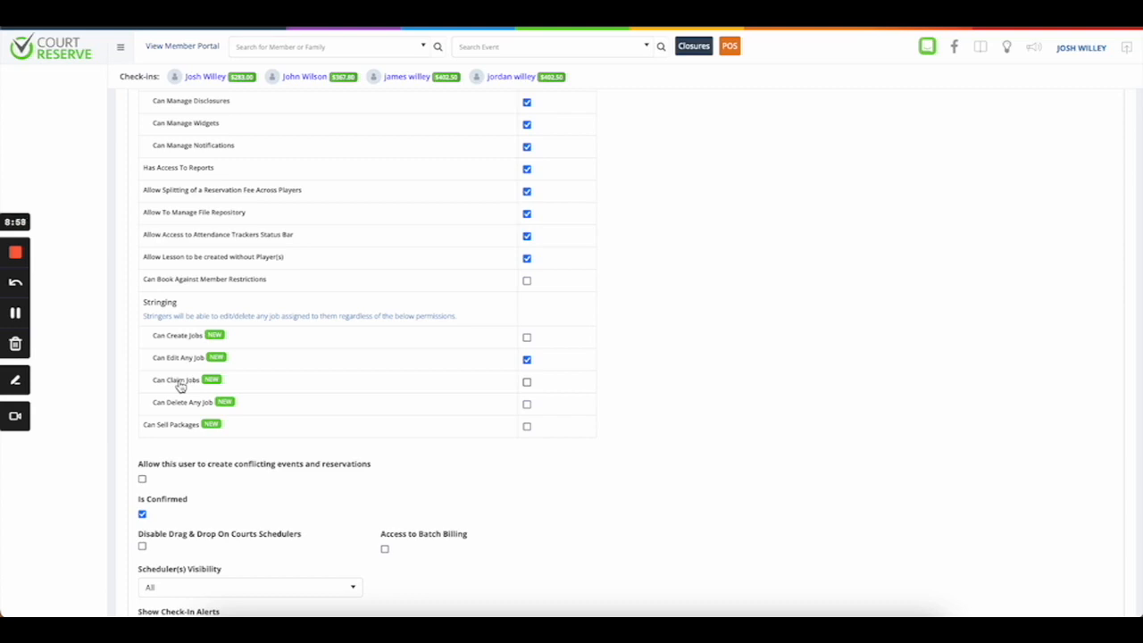
pyautogui.scroll(15, 167, 312)
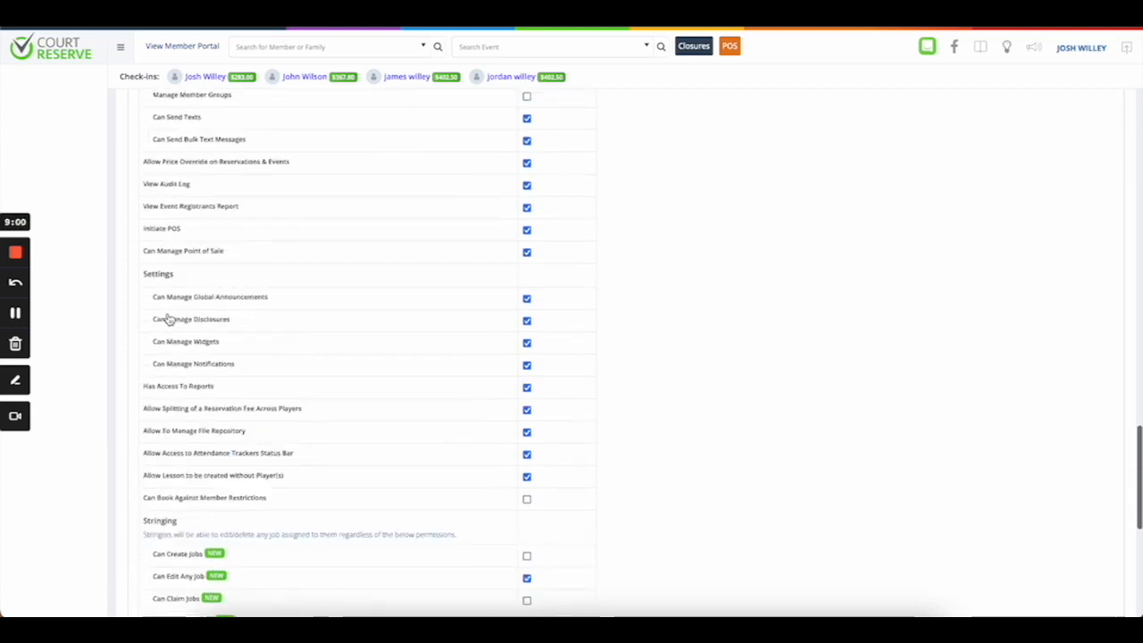
pyautogui.scroll(10, 114, 283)
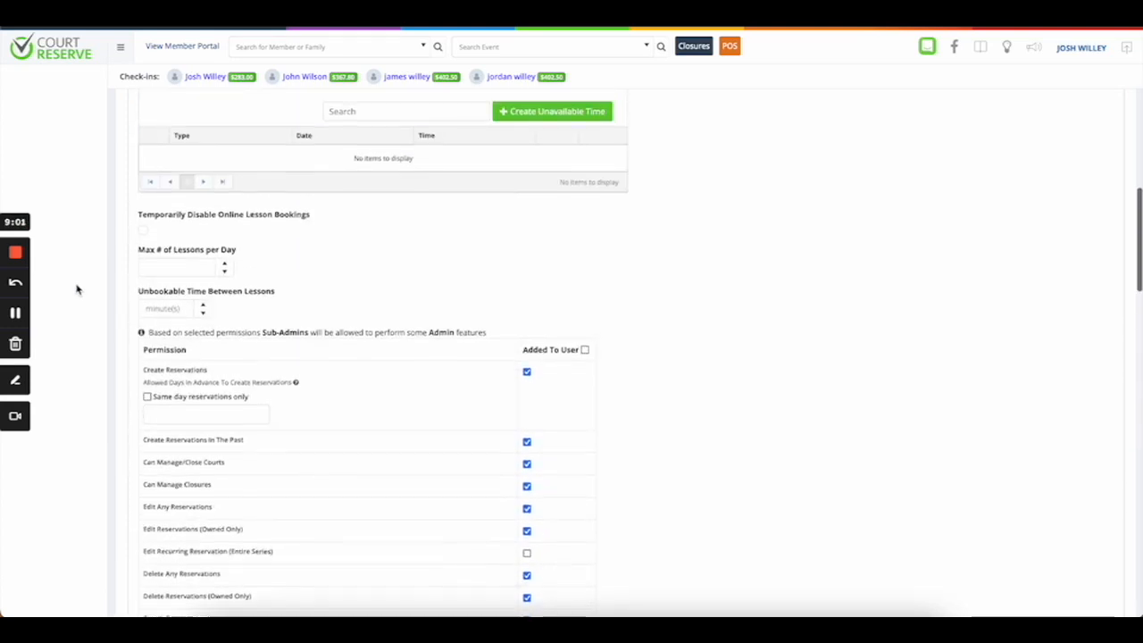
# Step: Open the Grip item from the Point of Sale item list and examine its Eligible for Stringing setting and Stringing Item Type choices
pyautogui.click(17, 315)
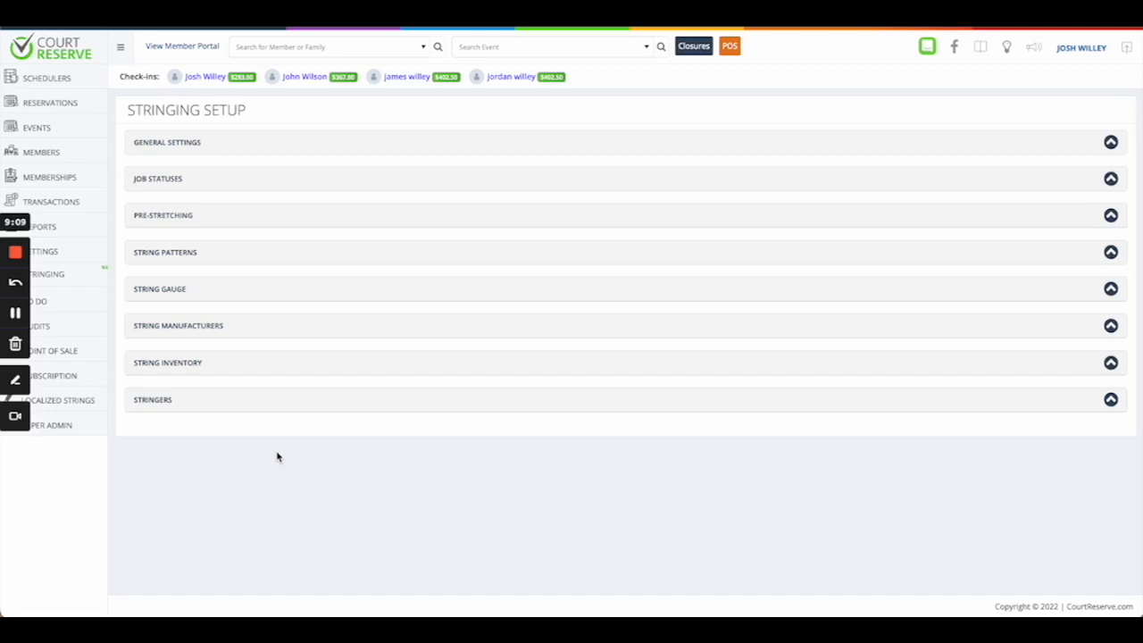
pyautogui.click(63, 350)
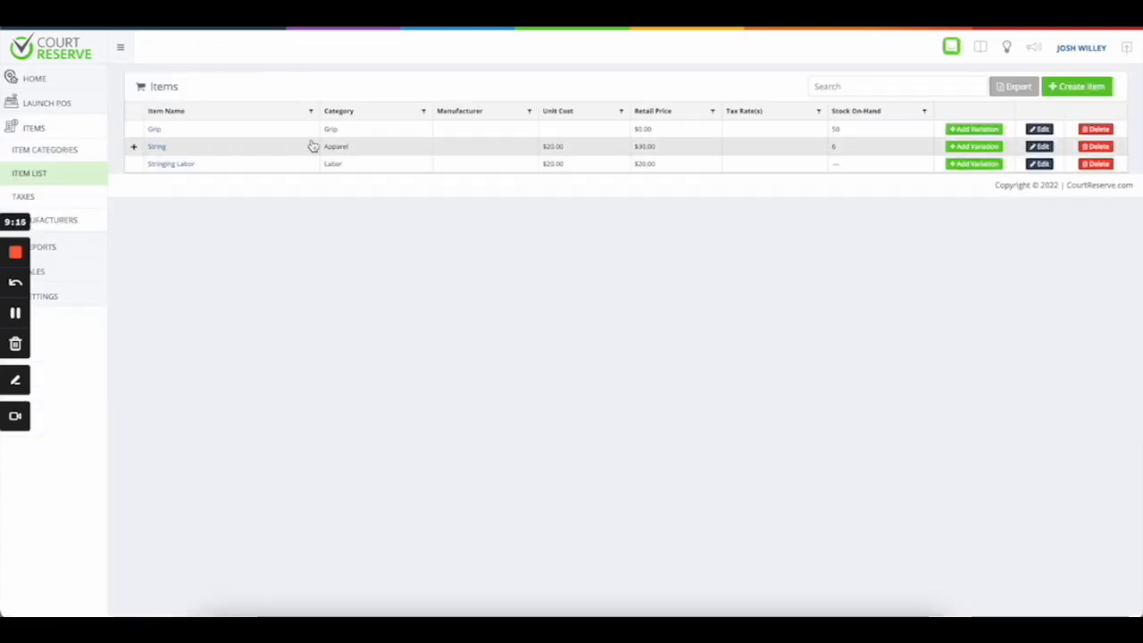
pyautogui.click(1038, 128)
pyautogui.scroll(-1, 553, 283)
pyautogui.scroll(-4, 553, 283)
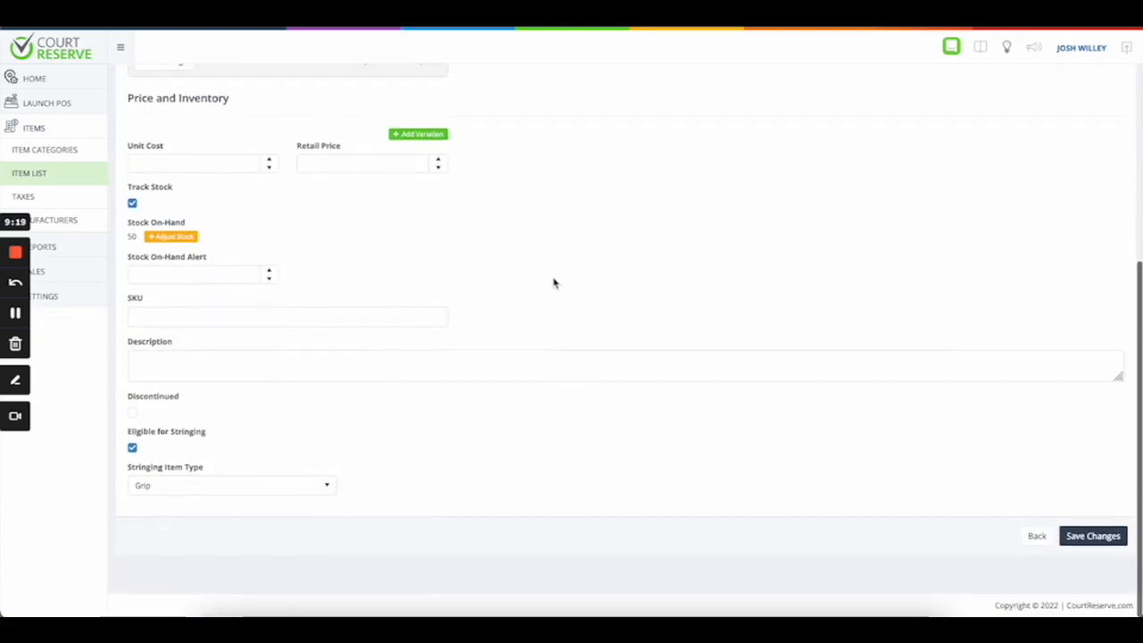
pyautogui.click(214, 494)
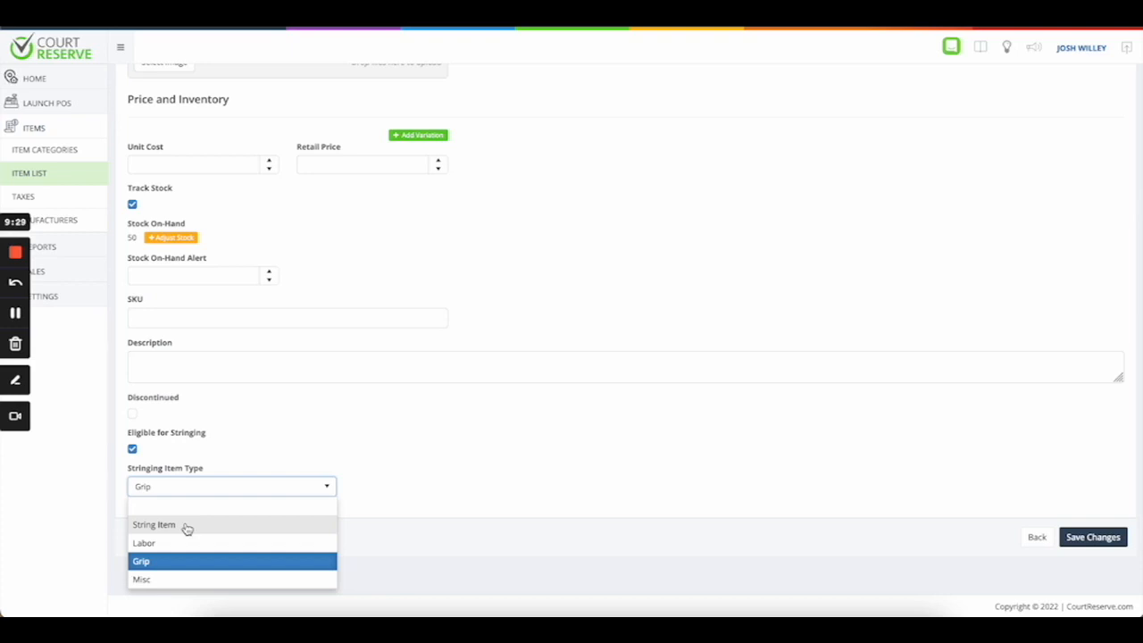
pyautogui.click(373, 453)
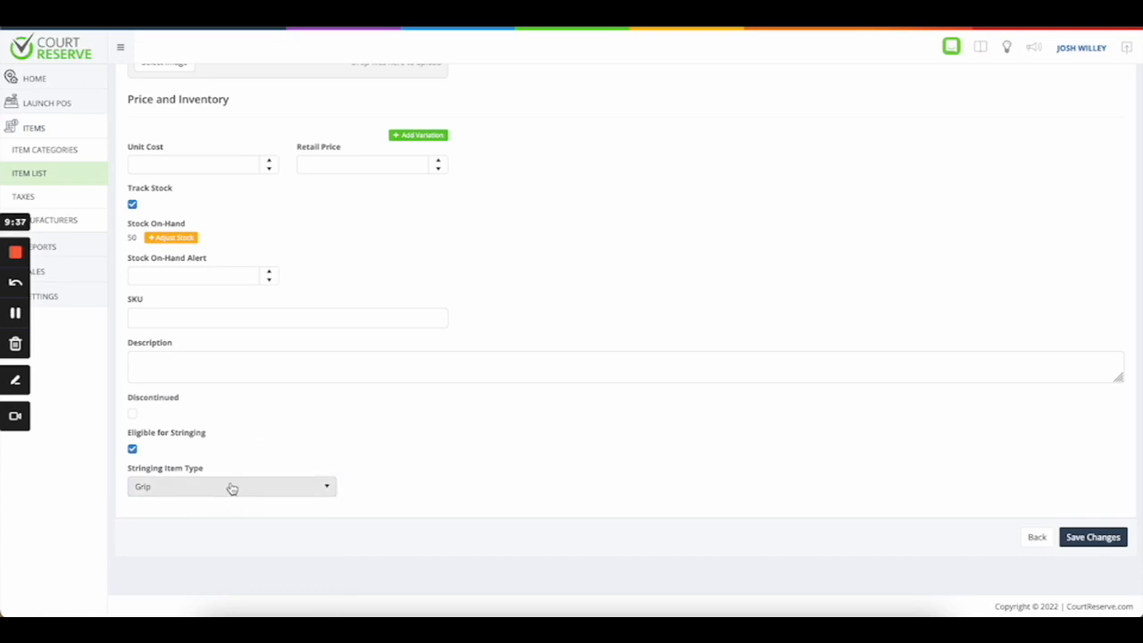
pyautogui.scroll(3, 237, 304)
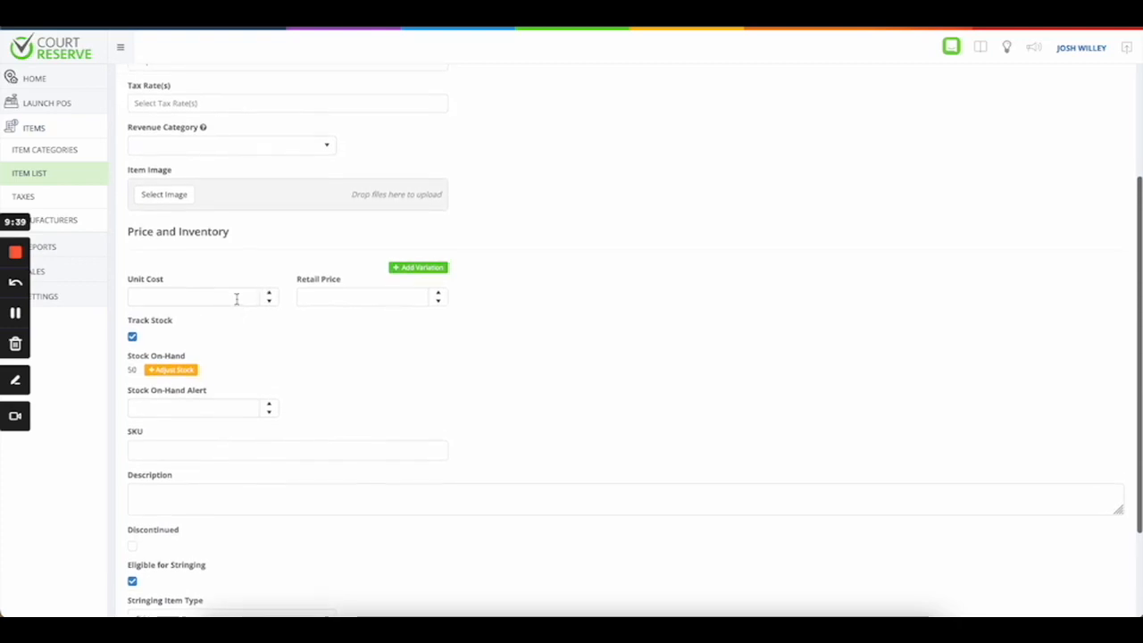